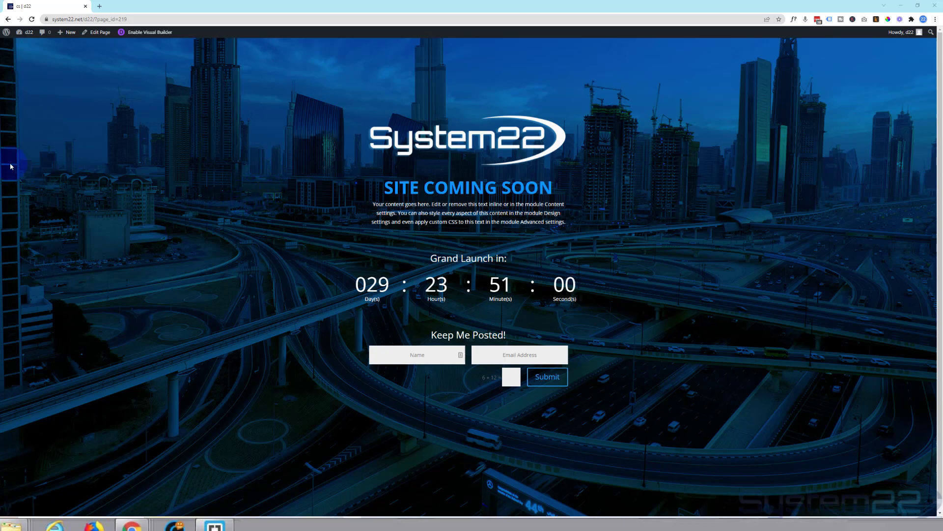
# Step: Create a new page and set its template to Blank Page
pyautogui.moveTo(67, 36)
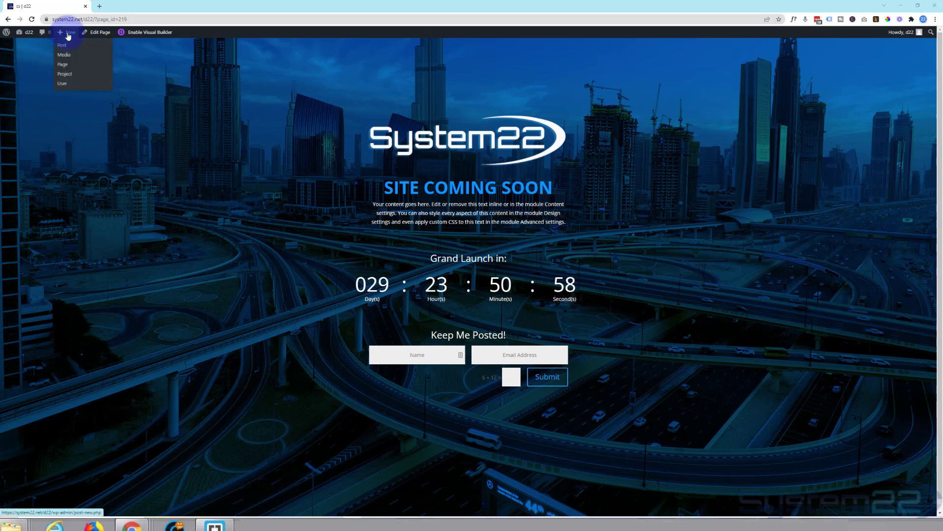
pyautogui.click(65, 65)
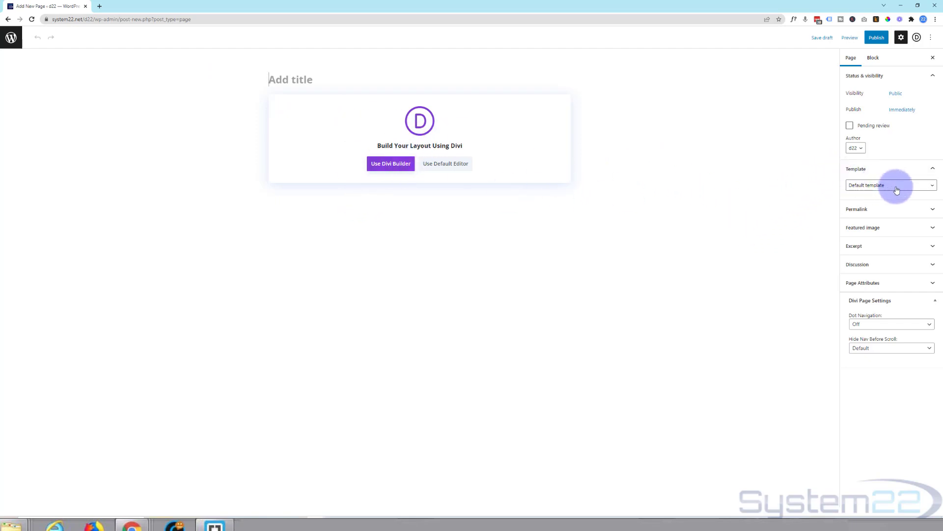
pyautogui.click(931, 169)
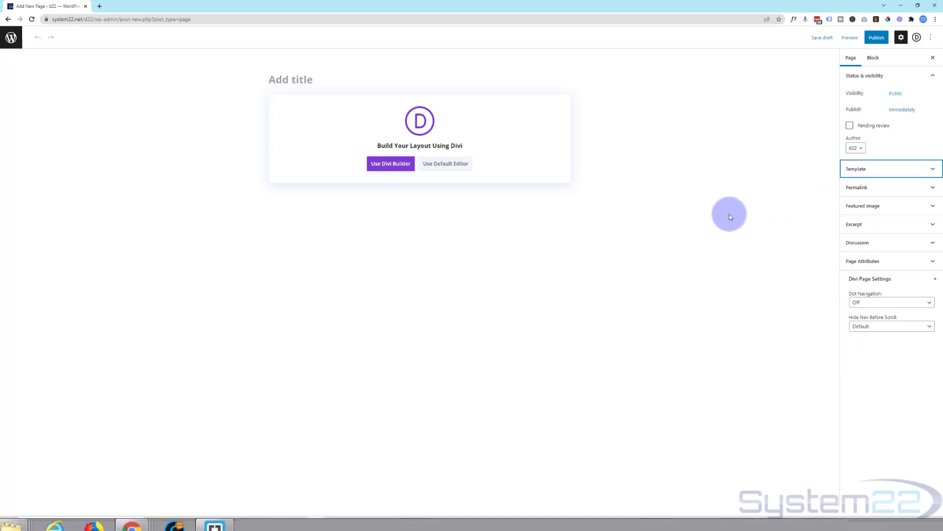
pyautogui.click(932, 170)
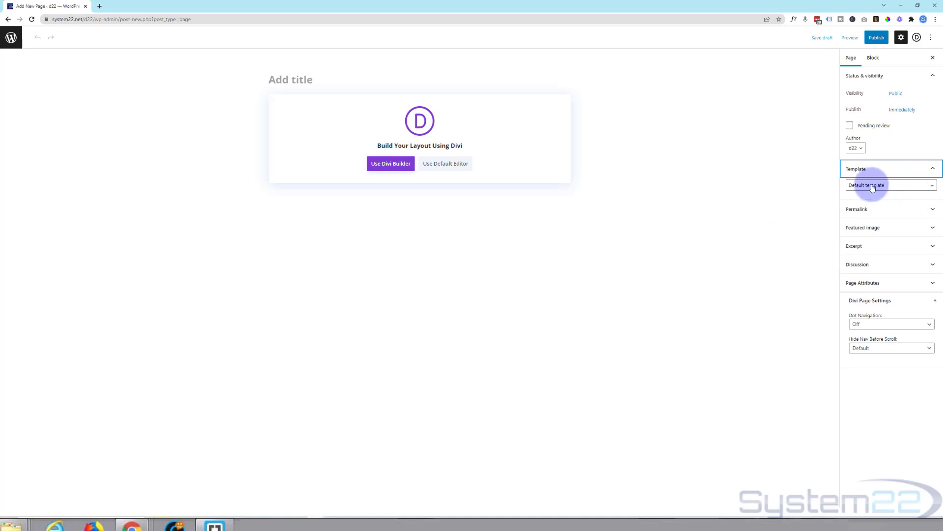
pyautogui.click(916, 187)
pyautogui.click(879, 200)
pyautogui.click(803, 187)
pyautogui.click(901, 171)
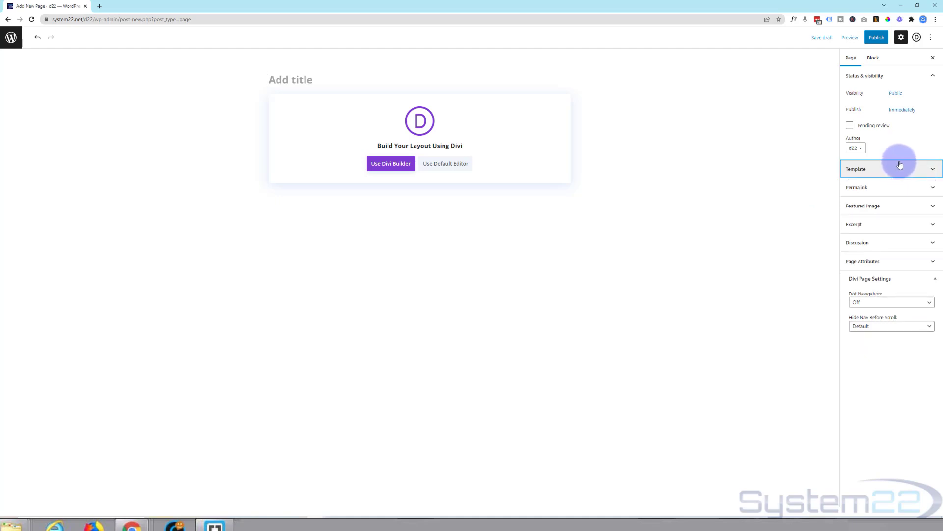
pyautogui.click(920, 169)
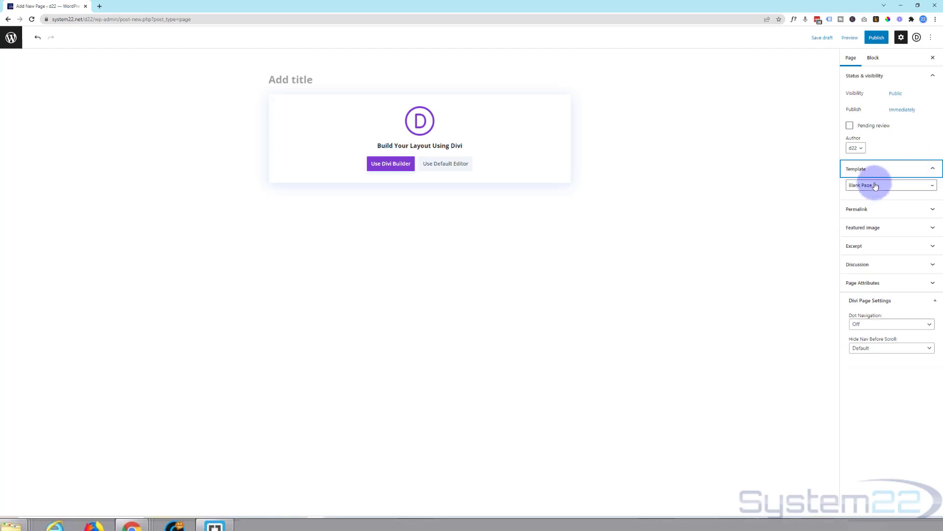
# Step: Title the page 'Coming Sooon' and switch to building it with Divi
pyautogui.click(288, 79)
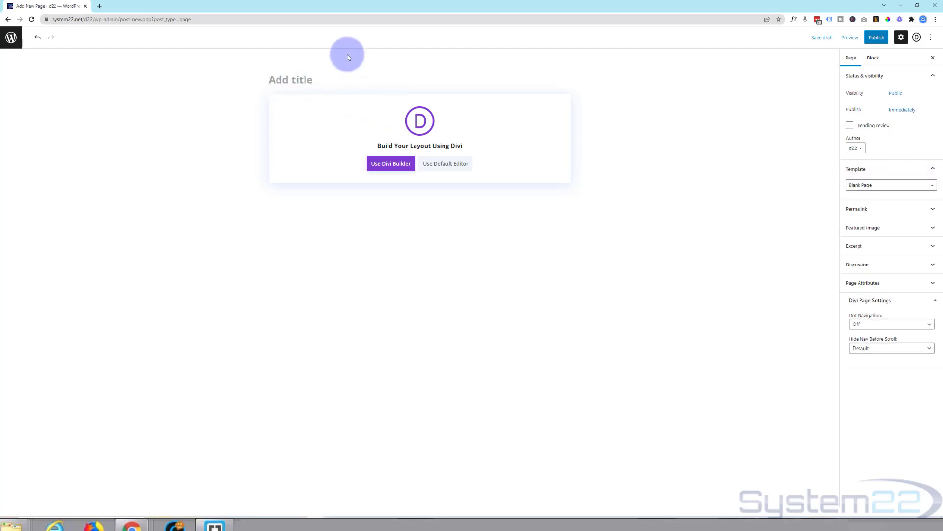
pyautogui.write('Coming Sooon')
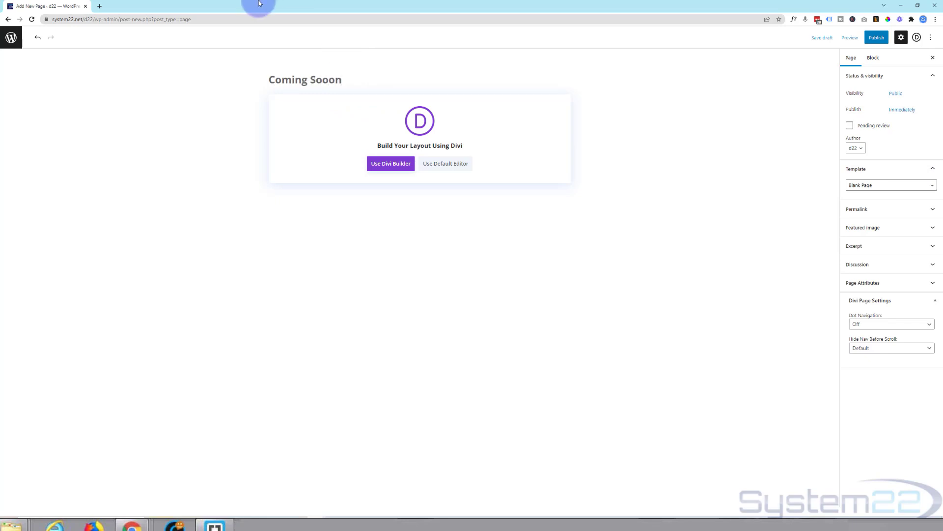
pyautogui.click(387, 168)
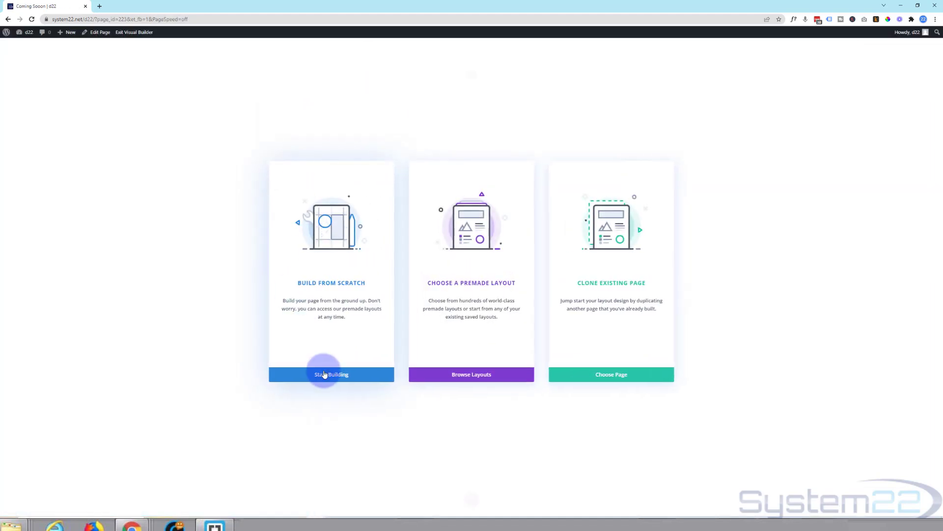
# Step: Build from scratch with one section holding a single one-column row, adding no module
pyautogui.click(325, 374)
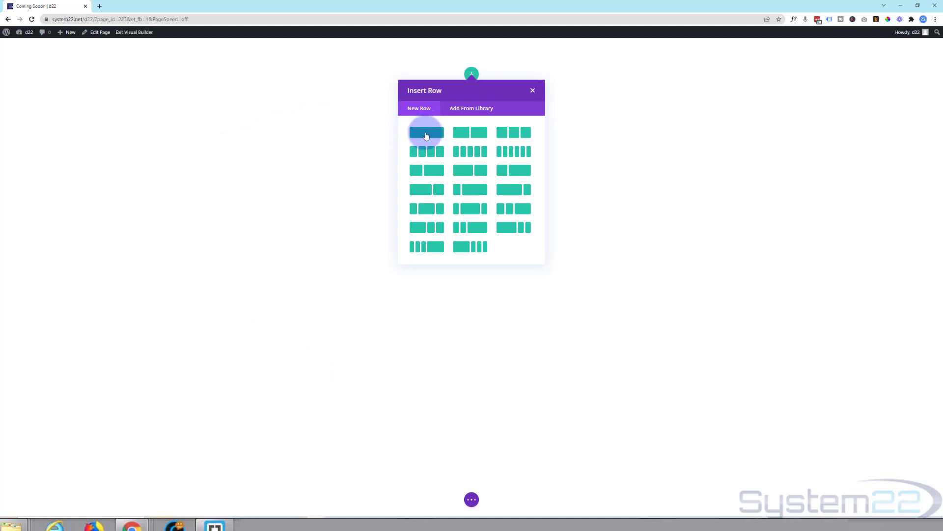
pyautogui.click(421, 136)
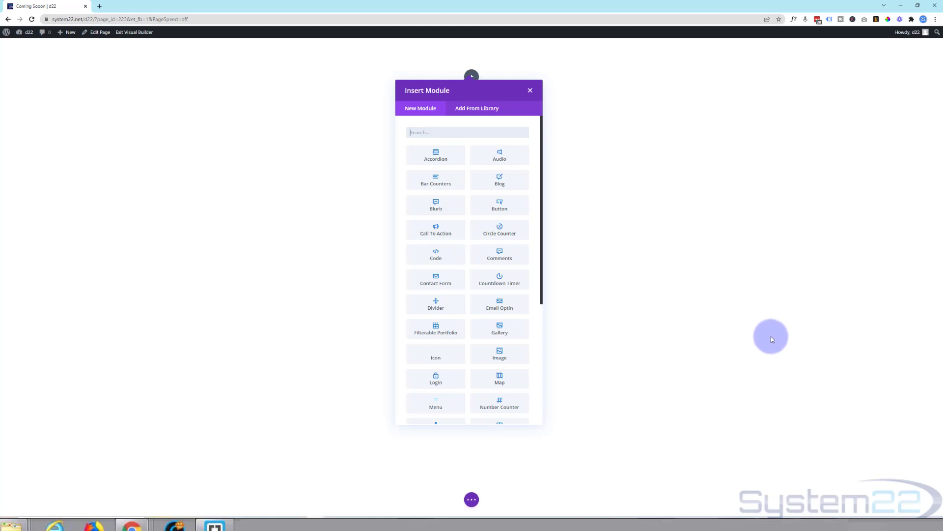
pyautogui.click(531, 91)
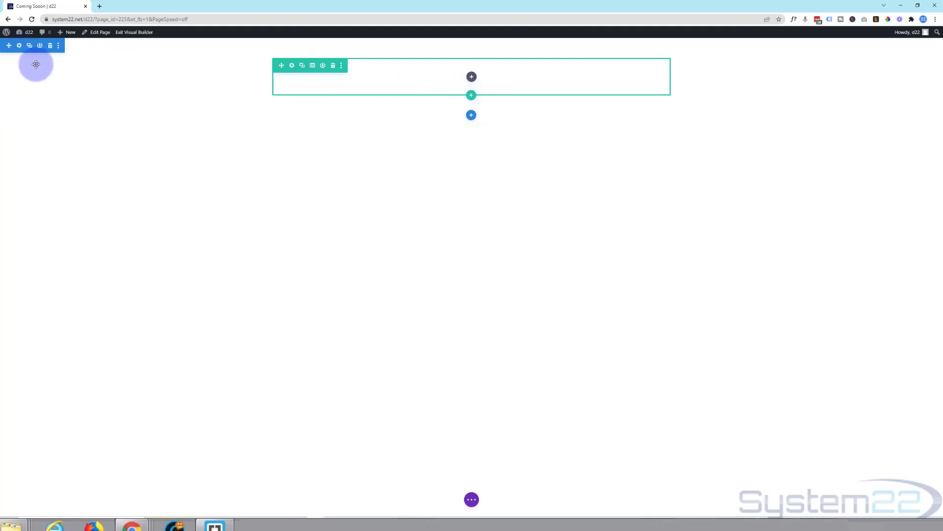
# Step: Give the section a blue background colour and the business-14 highway photo as its image
pyautogui.click(19, 46)
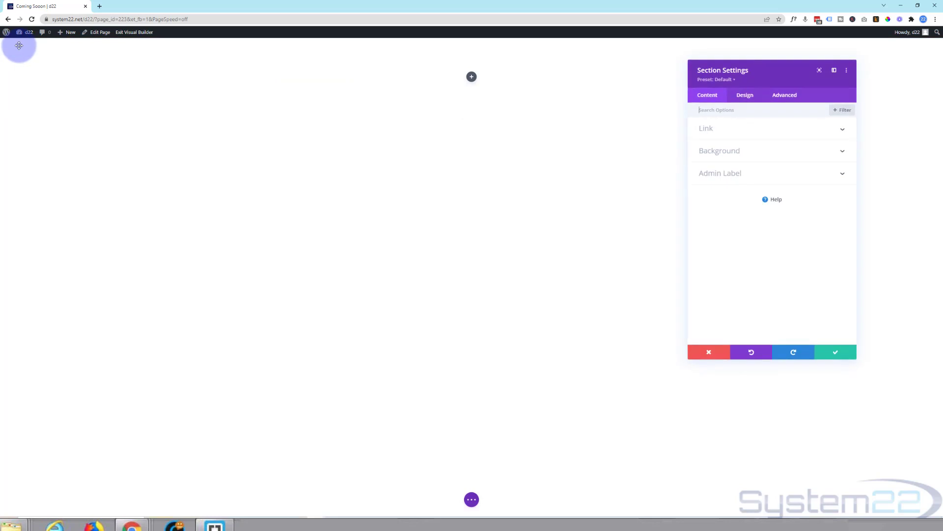
pyautogui.click(754, 150)
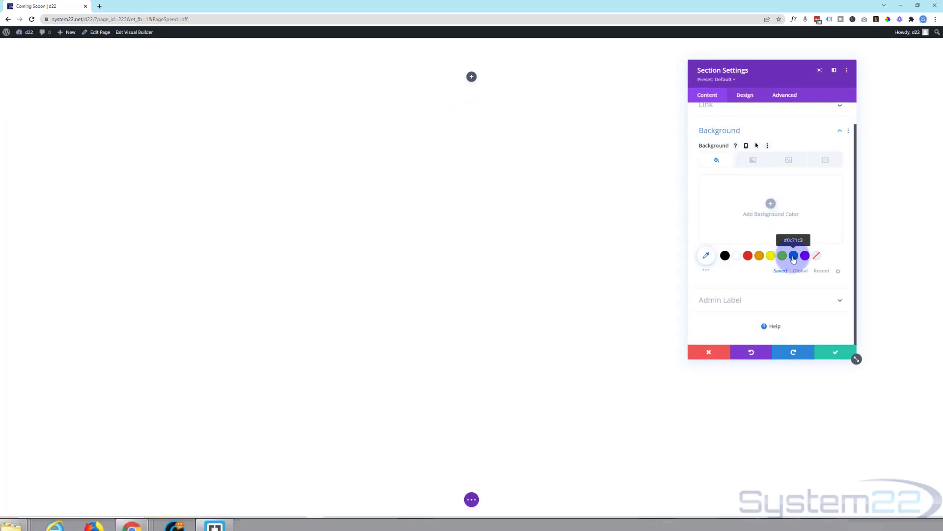
pyautogui.click(794, 256)
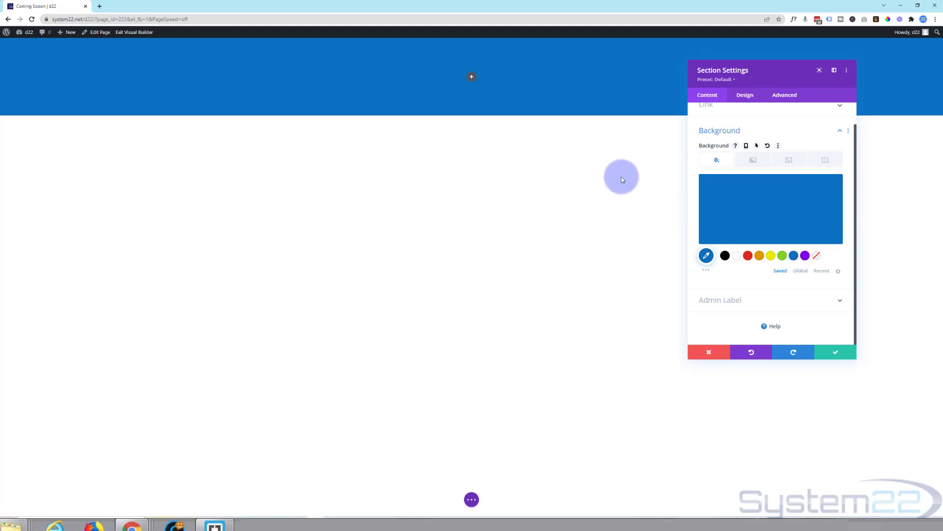
pyautogui.click(790, 159)
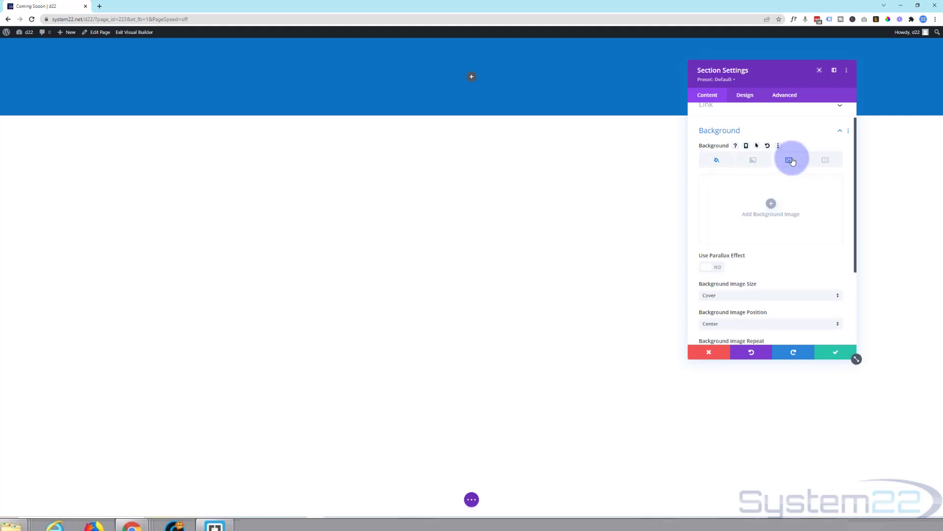
pyautogui.click(771, 203)
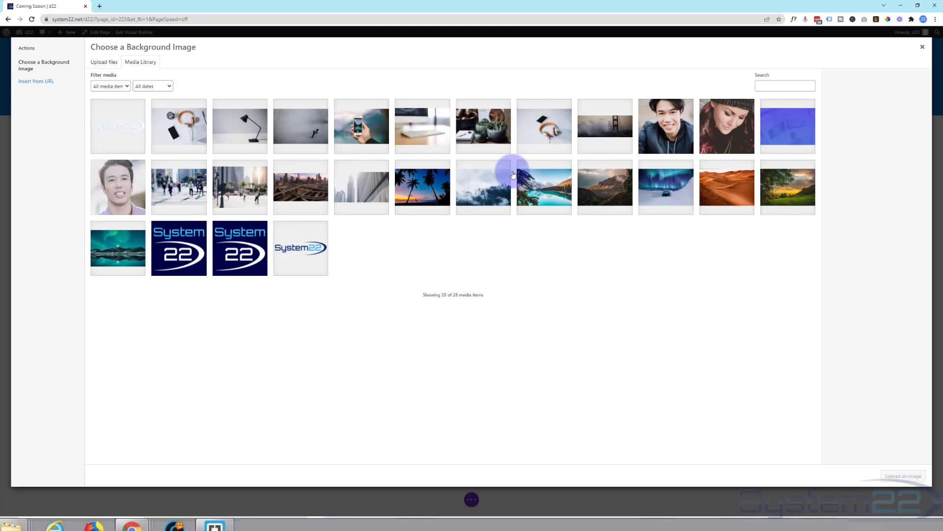
pyautogui.click(297, 188)
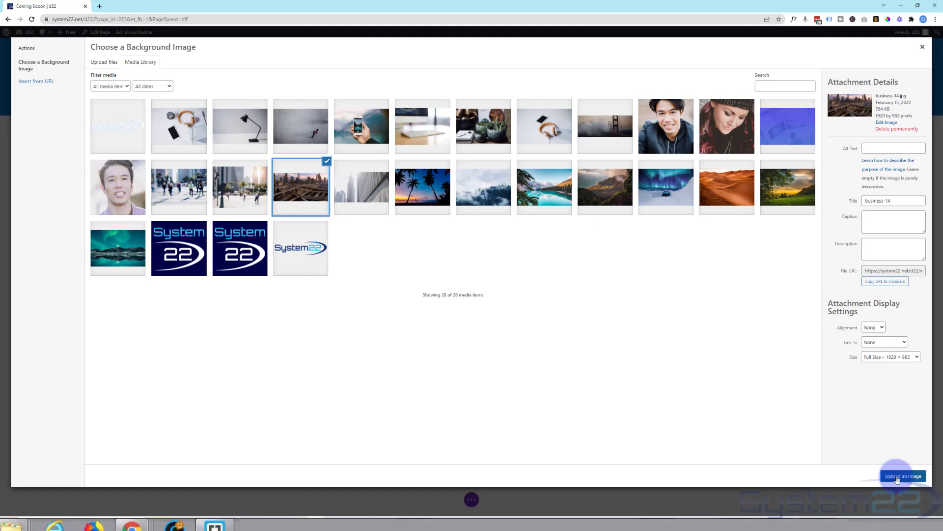
pyautogui.click(899, 477)
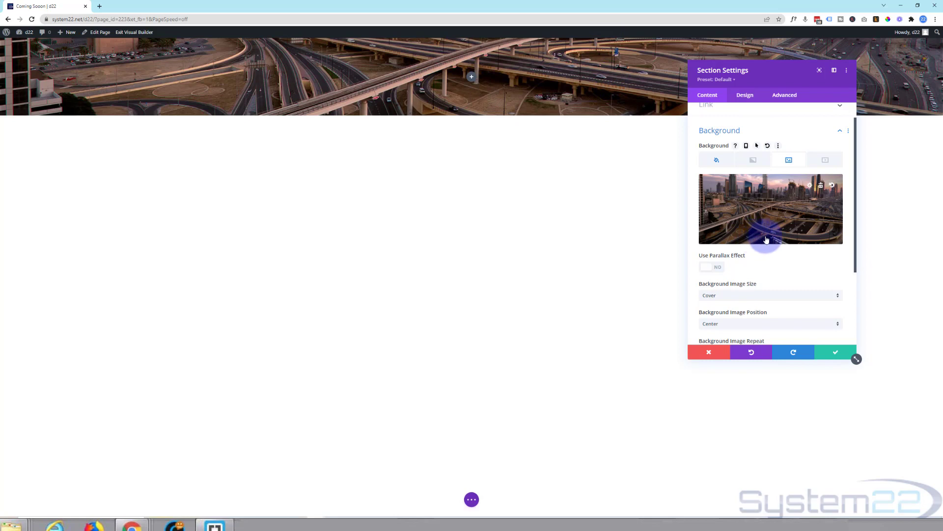
# Step: Set the background image blend to Multiply, after comparing Luminosity and Saturation
pyautogui.scroll(-3, 764, 237)
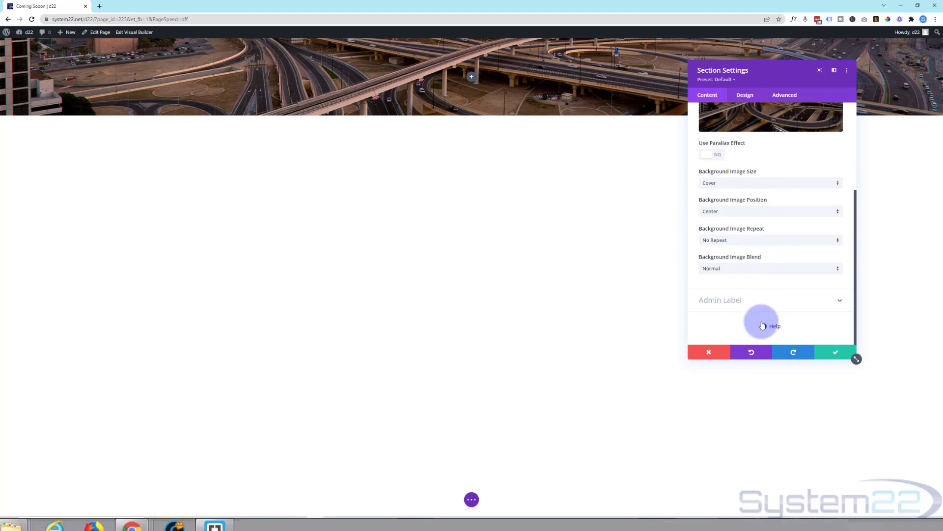
pyautogui.click(755, 271)
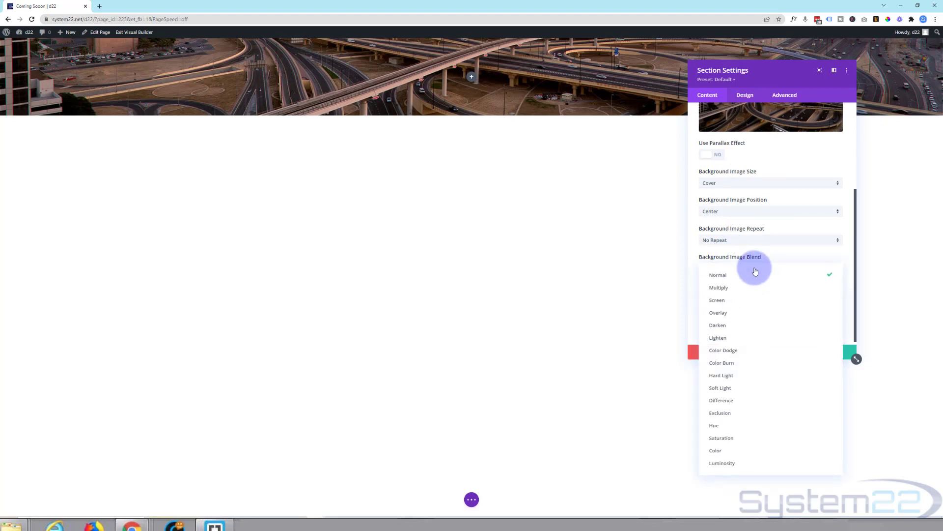
pyautogui.click(731, 289)
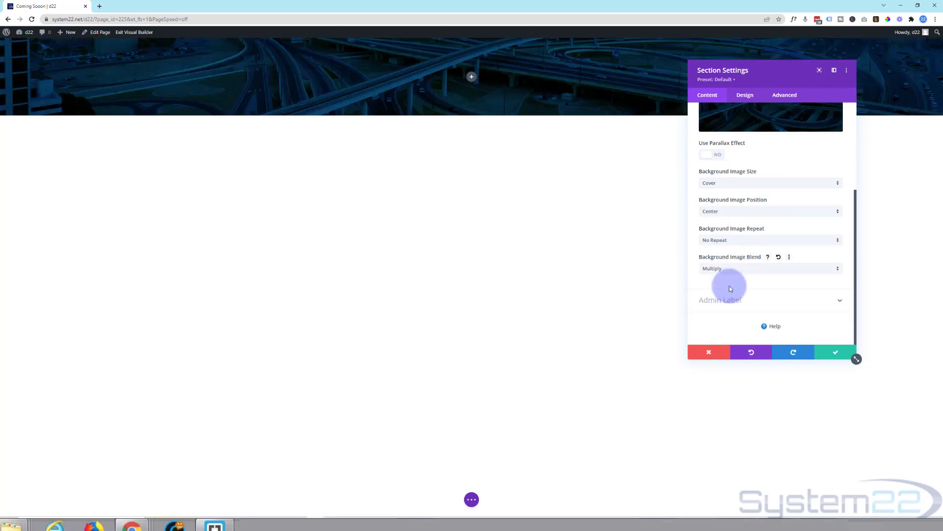
pyautogui.click(737, 268)
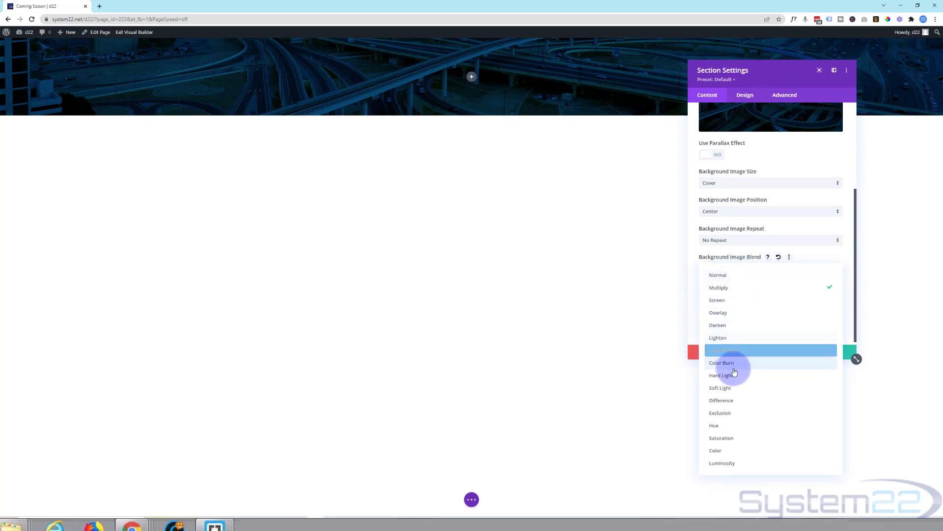
pyautogui.click(730, 464)
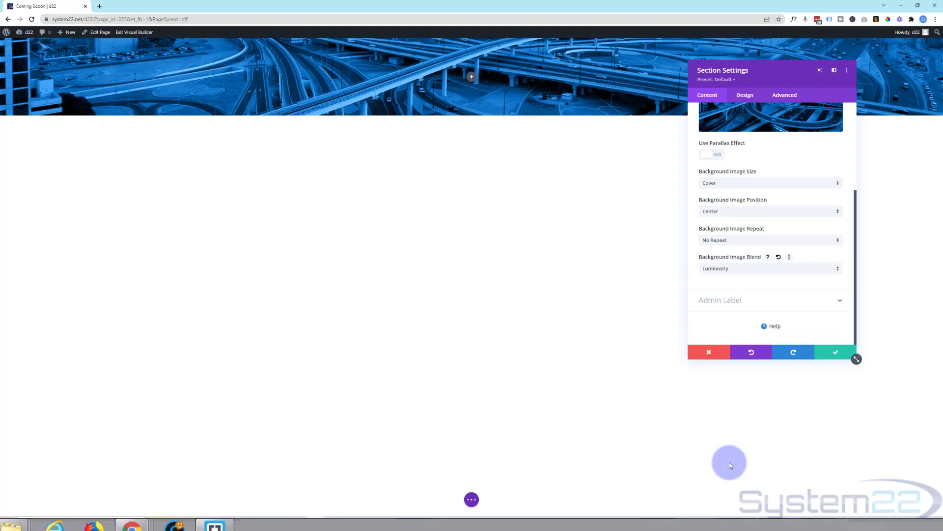
pyautogui.click(767, 268)
pyautogui.click(743, 439)
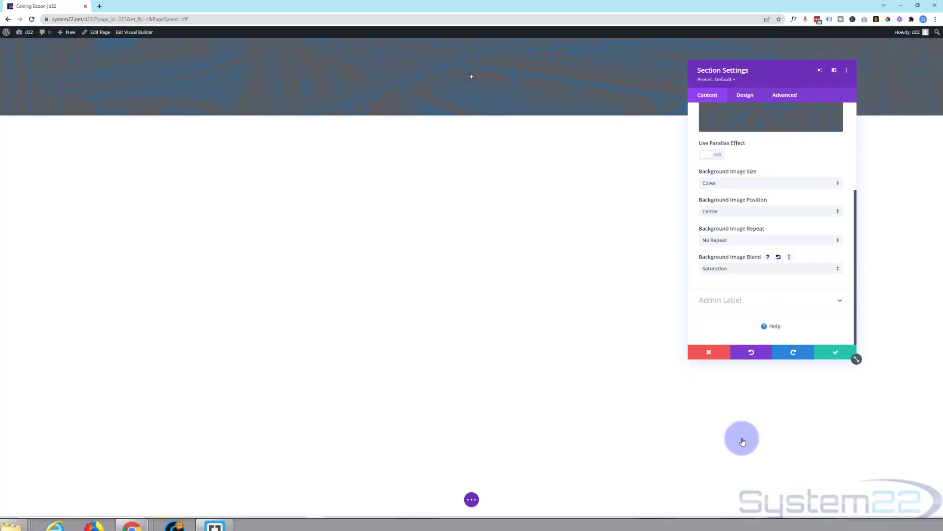
pyautogui.click(754, 268)
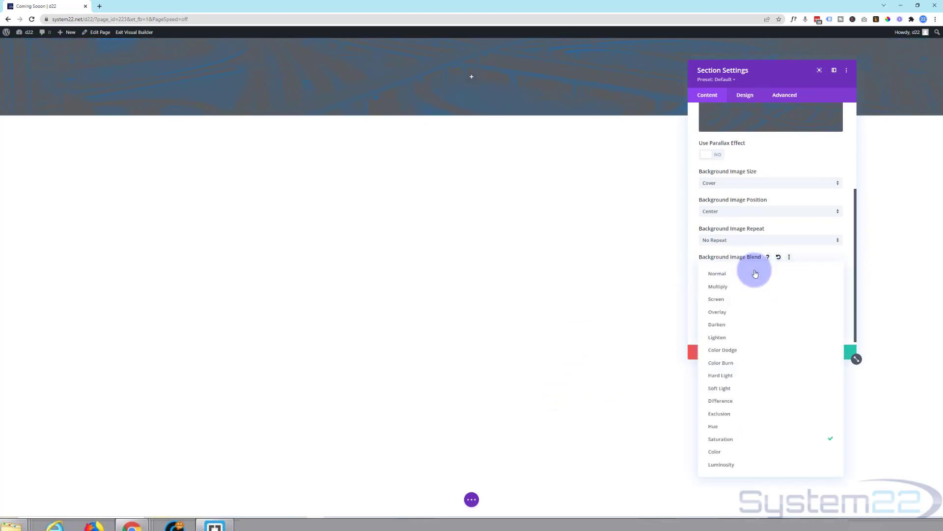
pyautogui.click(727, 289)
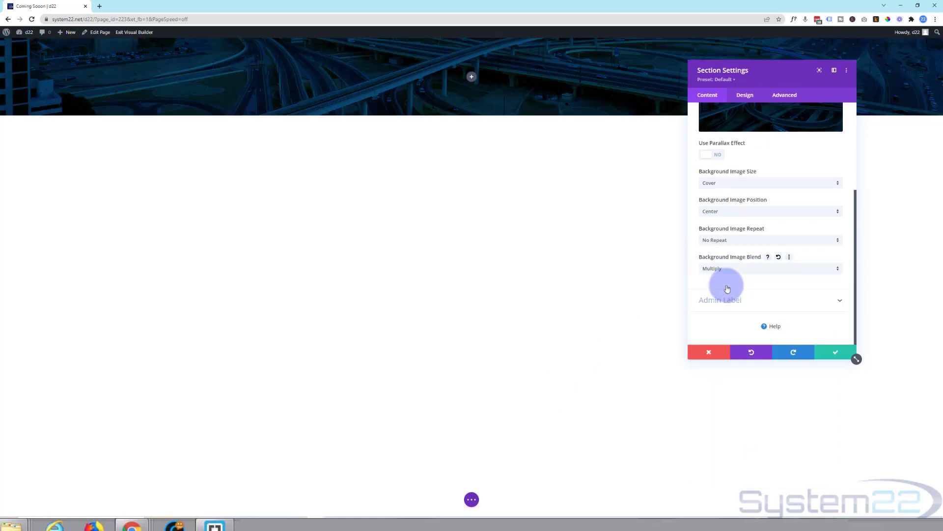
pyautogui.scroll(3, 737, 315)
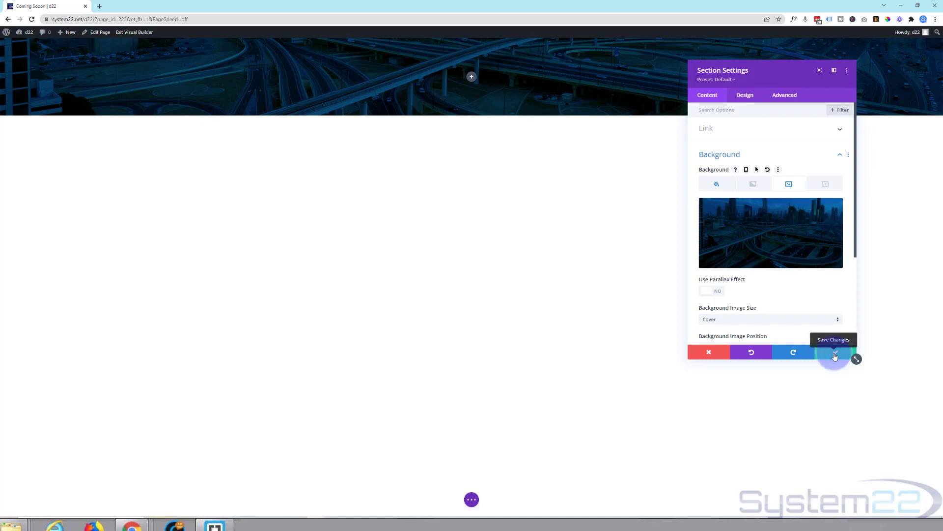
# Step: Save the section settings and add a Blurb module titled 'New Site Coming Soon'
pyautogui.click(835, 353)
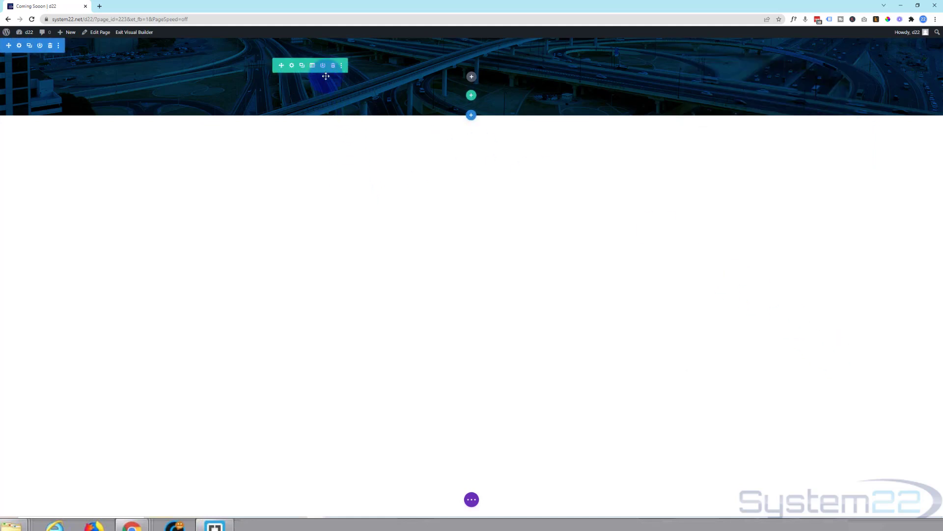
pyautogui.click(472, 77)
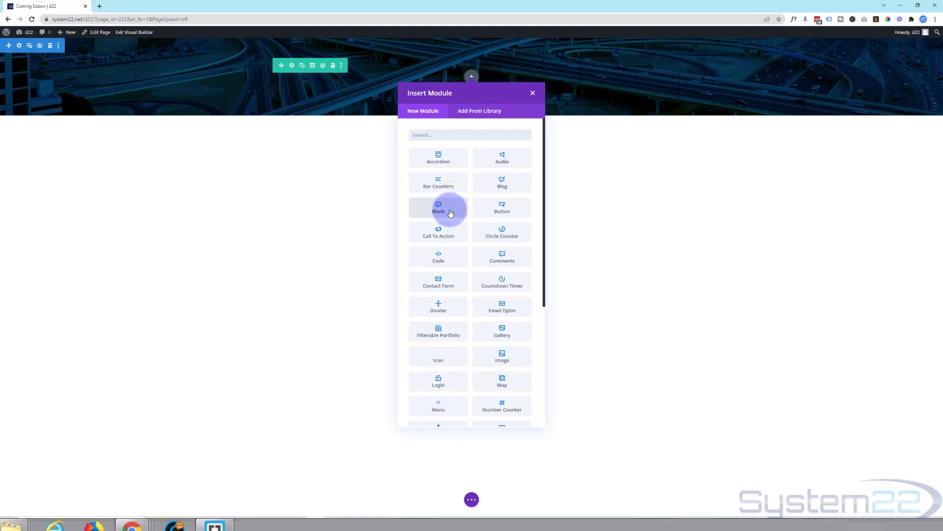
pyautogui.click(439, 209)
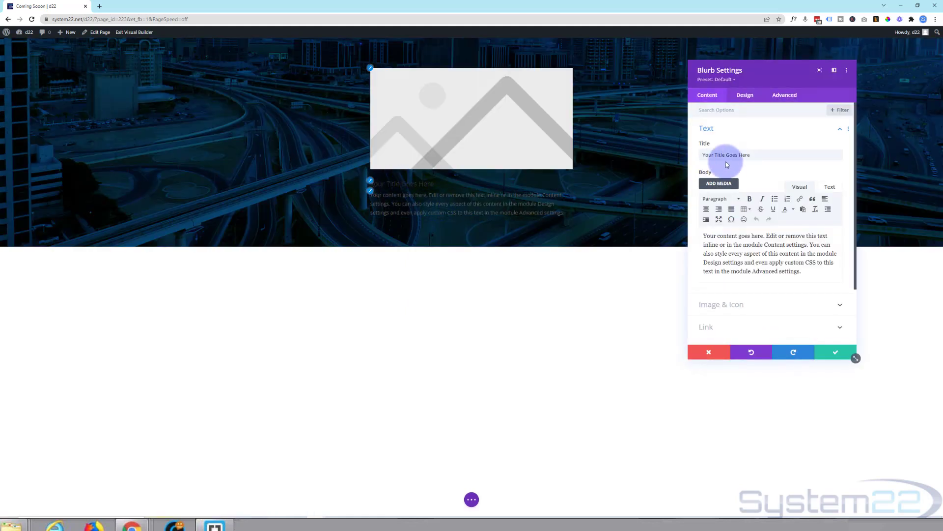
pyautogui.moveTo(758, 155); pyautogui.dragTo(690, 156)
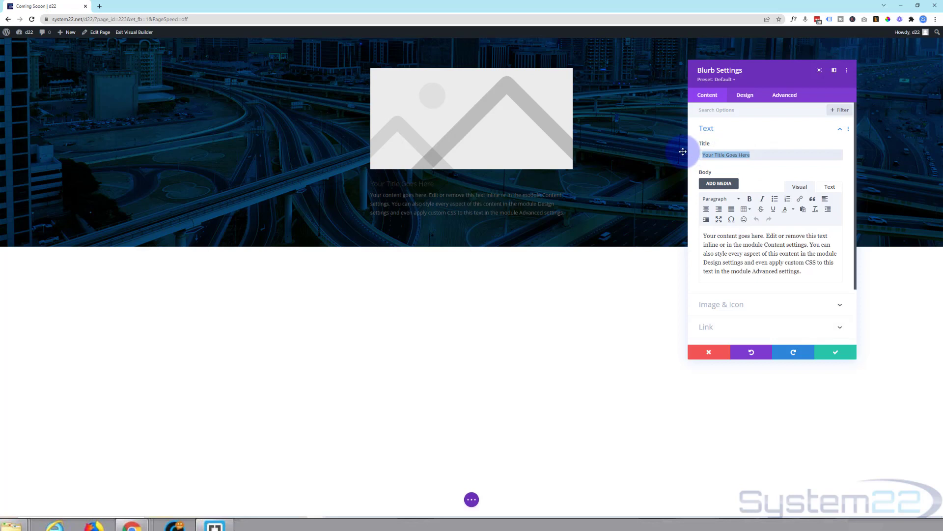
pyautogui.write('New Site Coming Soon')
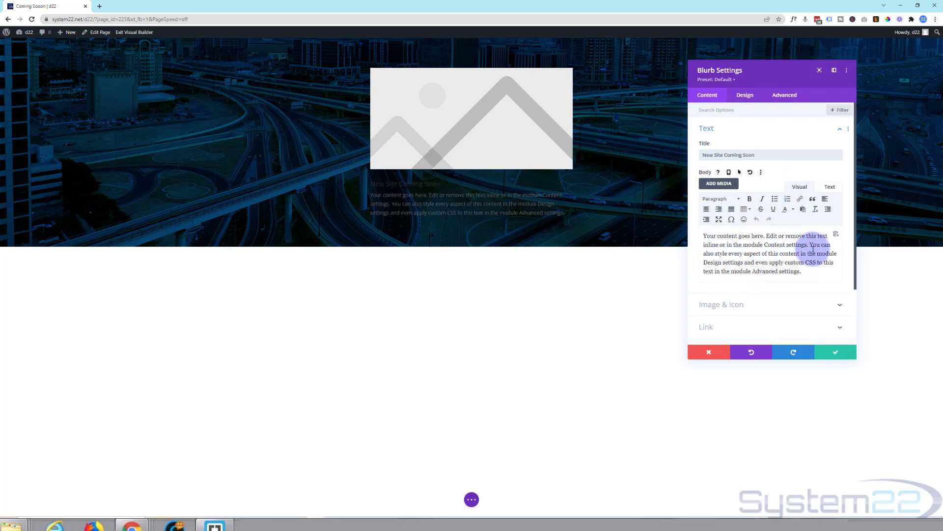
# Step: Delete the later sentences of the blurb's placeholder body text
pyautogui.moveTo(810, 244); pyautogui.dragTo(824, 277)
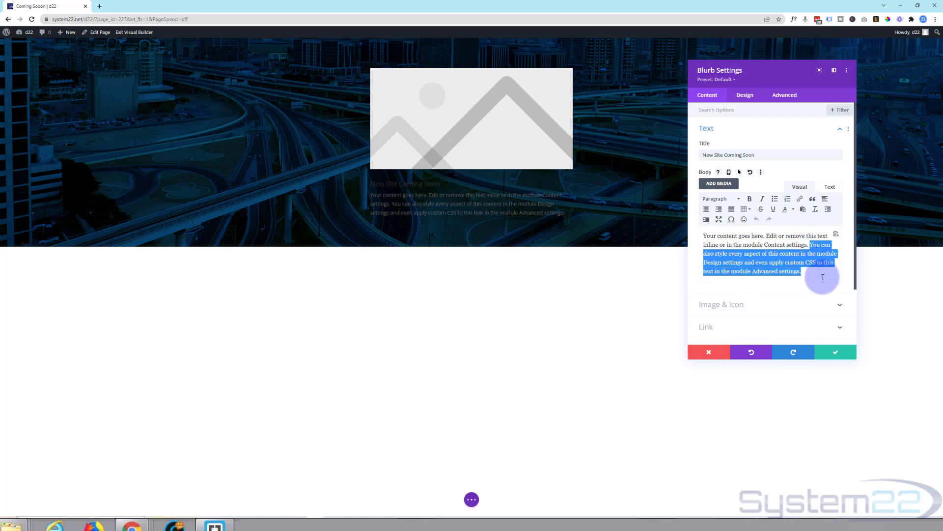
pyautogui.press('BackSpace')
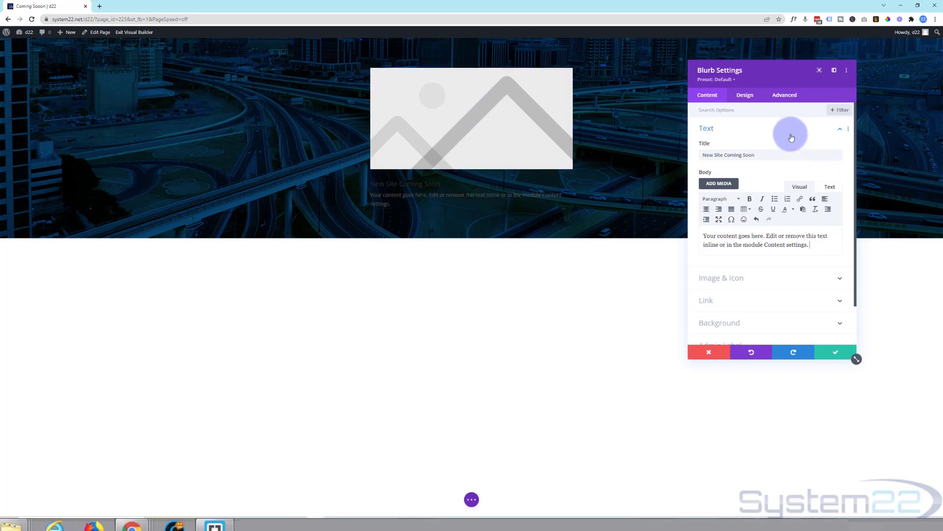
pyautogui.click(760, 279)
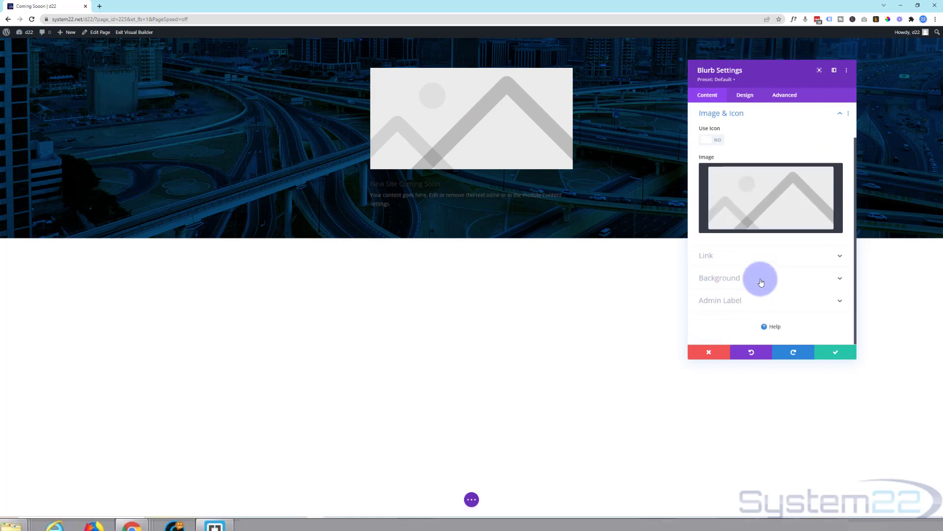
pyautogui.click(763, 198)
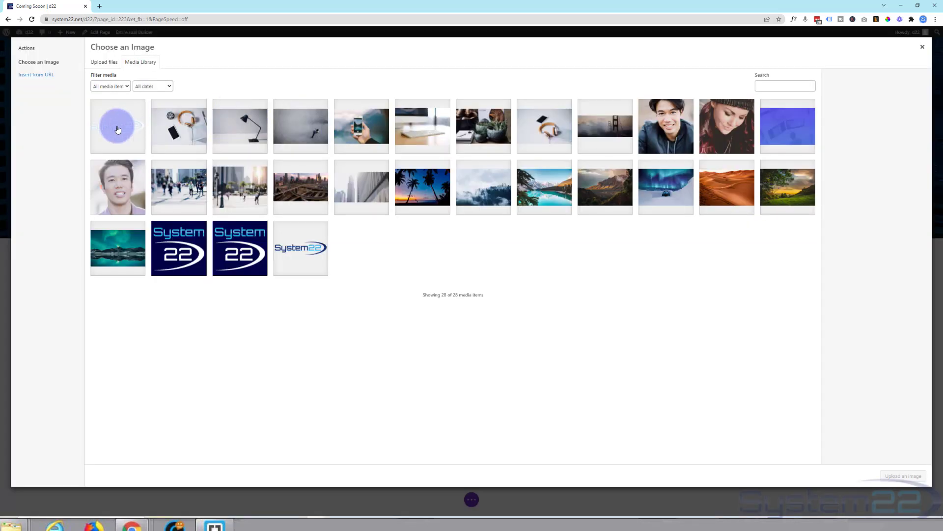
# Step: Use the System22 white logo as the blurb image, keeping the title link in the same window
pyautogui.click(118, 129)
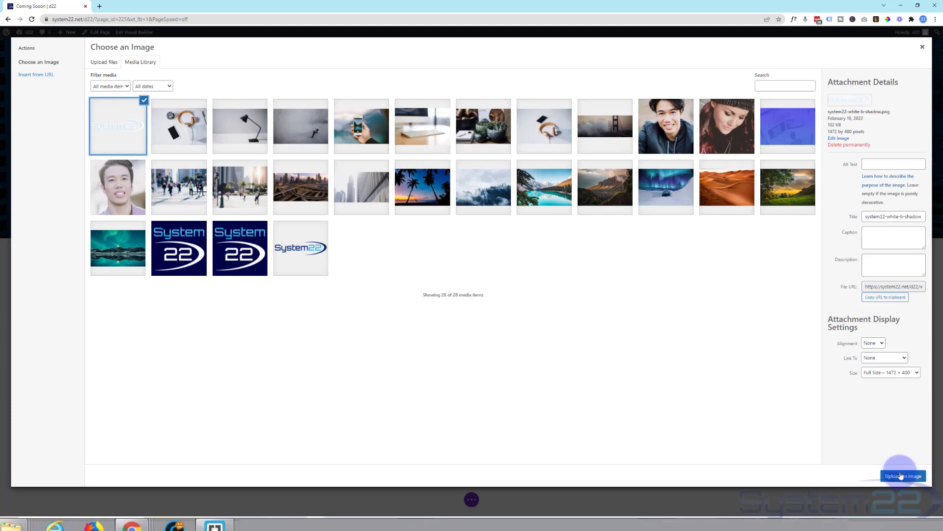
pyautogui.click(902, 476)
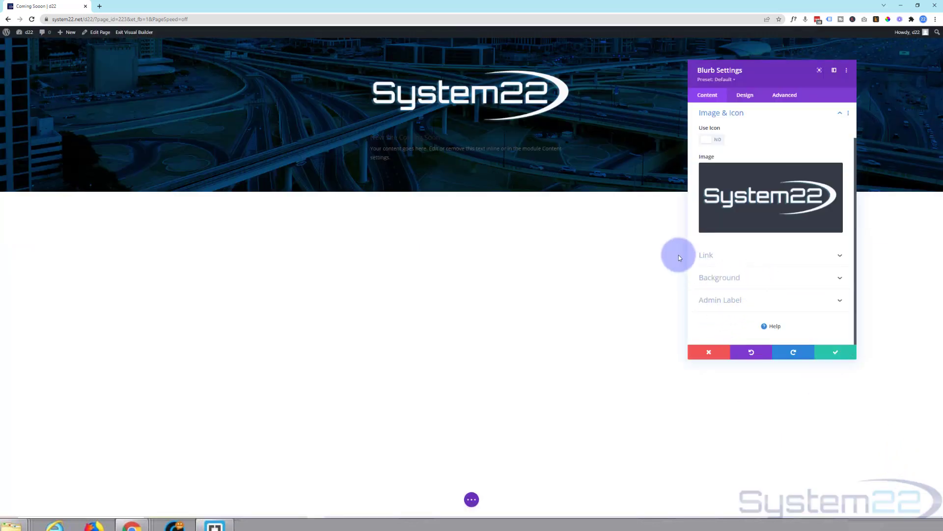
pyautogui.click(758, 257)
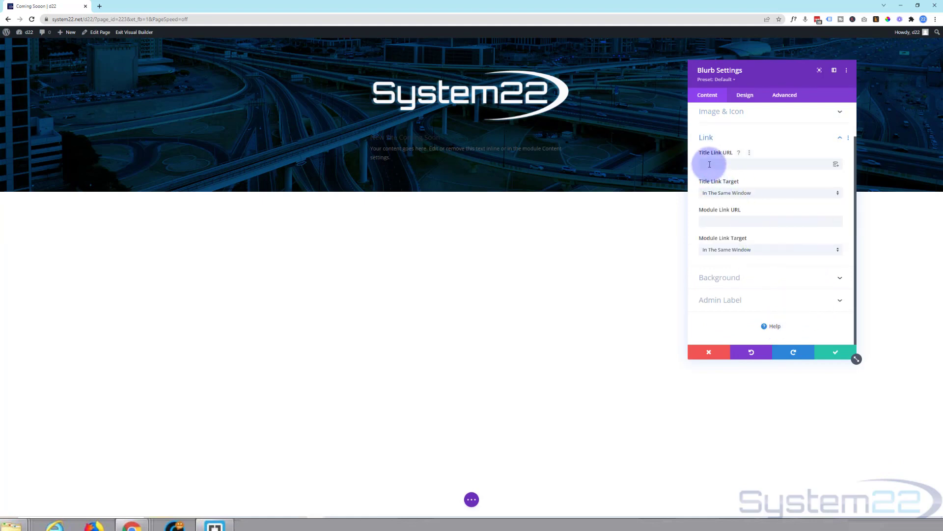
pyautogui.click(772, 197)
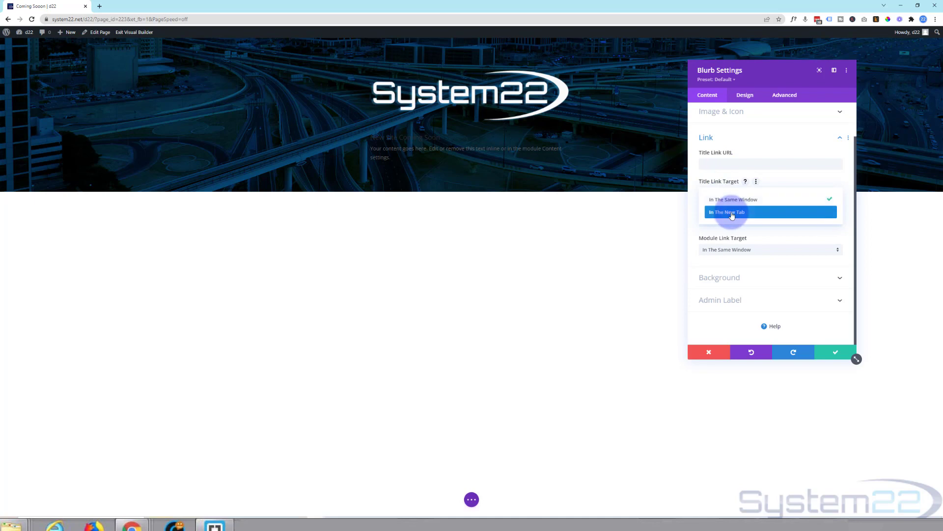
pyautogui.click(694, 197)
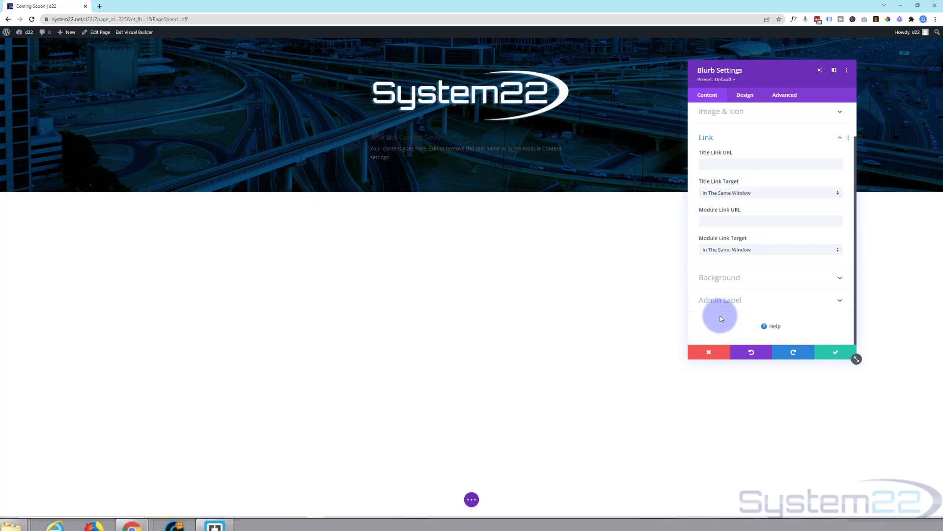
# Step: Centre the blurb's text and set its text colour to Light
pyautogui.click(748, 96)
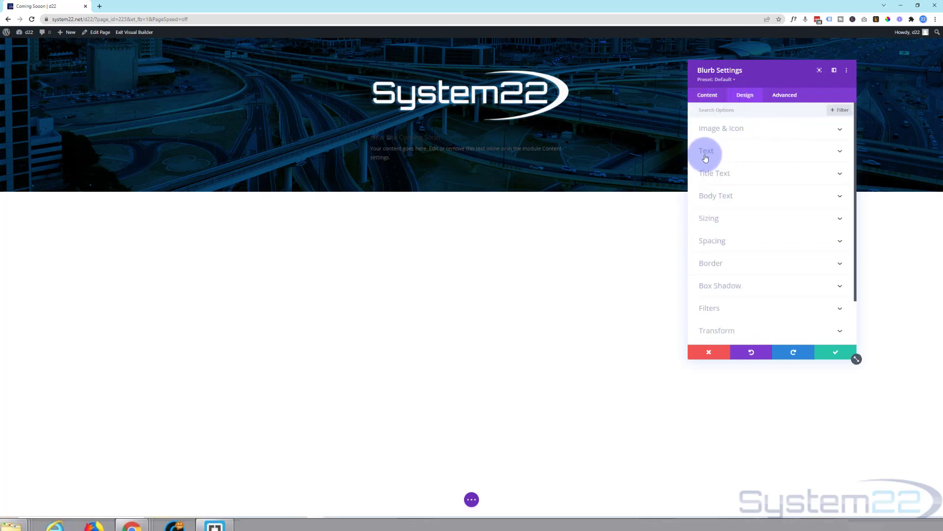
pyautogui.click(733, 149)
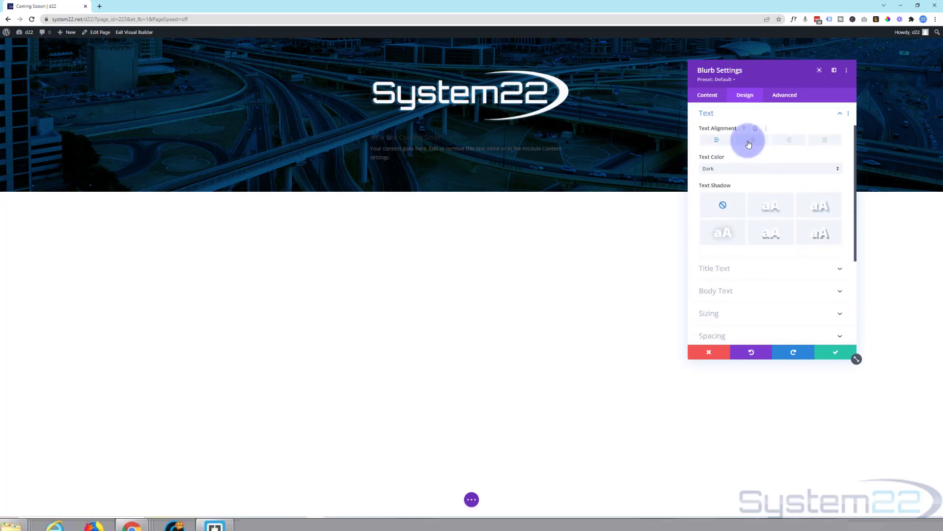
pyautogui.click(753, 142)
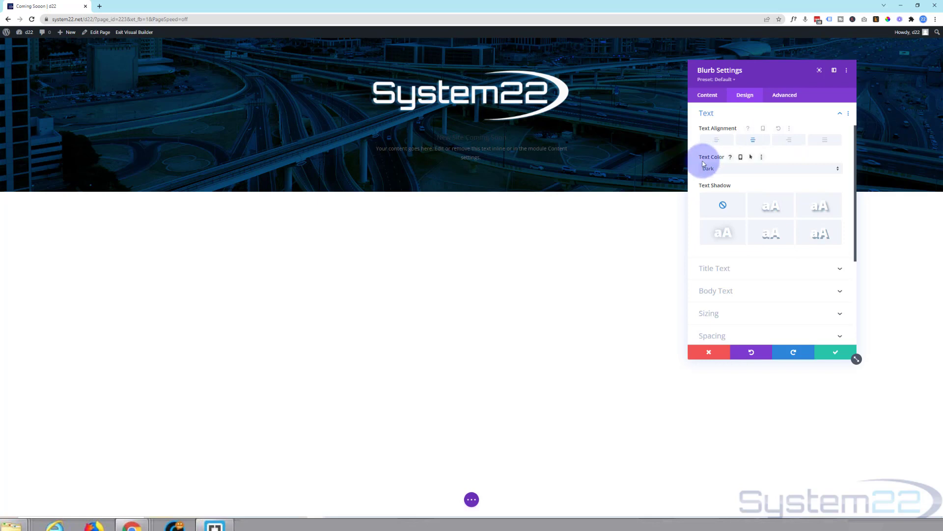
pyautogui.click(745, 169)
pyautogui.click(724, 177)
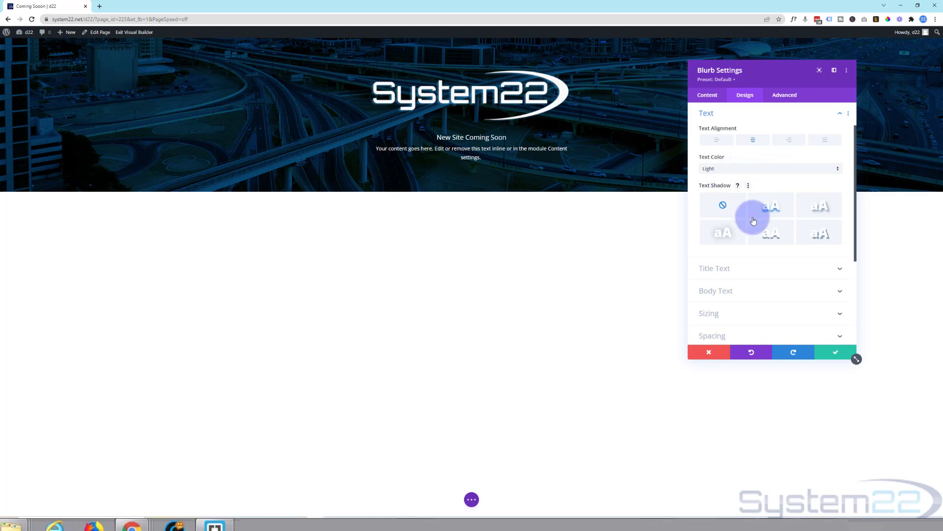
pyautogui.scroll(-1, 748, 230)
# Step: Style the blurb title bold and uppercase in the Default font at 44px
pyautogui.click(752, 237)
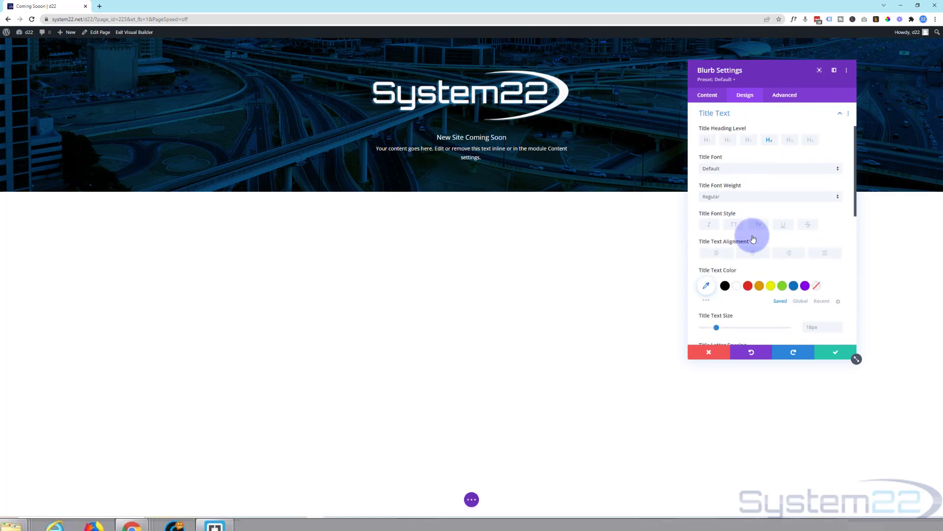
pyautogui.click(727, 197)
pyautogui.click(720, 240)
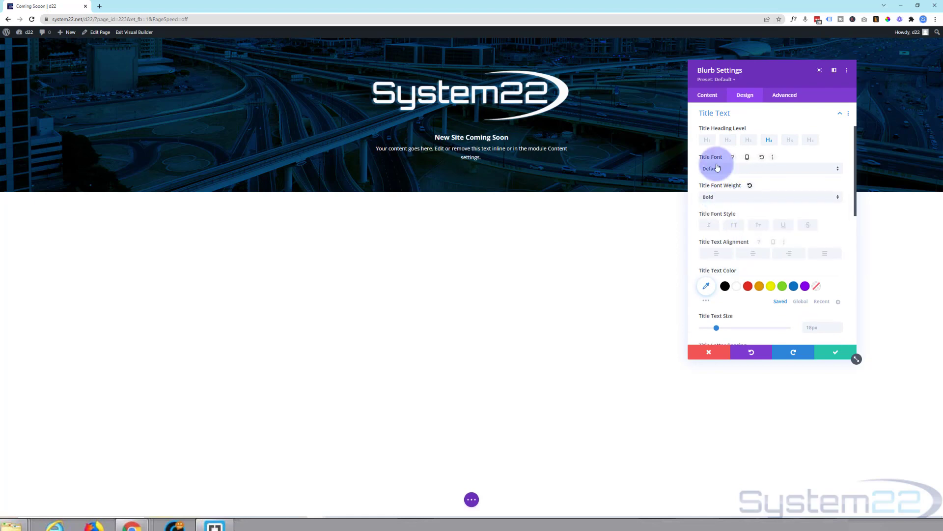
pyautogui.click(755, 170)
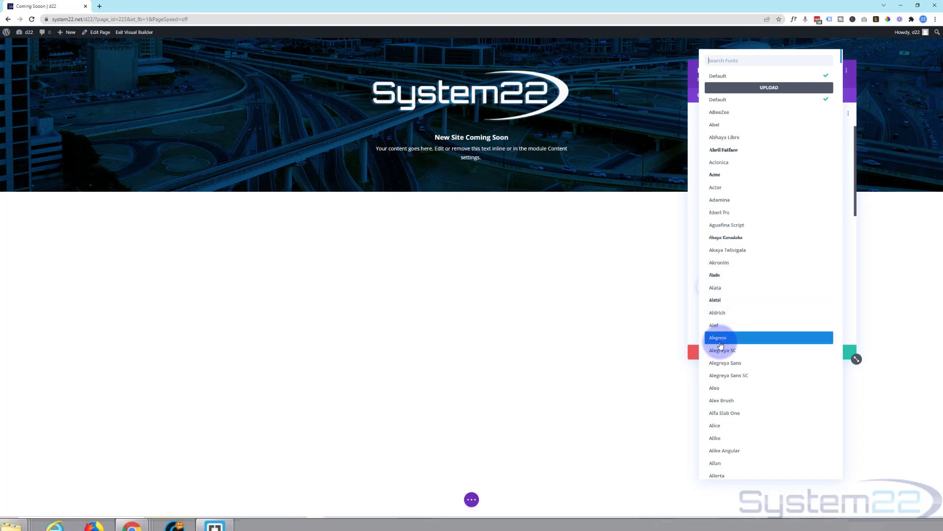
pyautogui.click(734, 101)
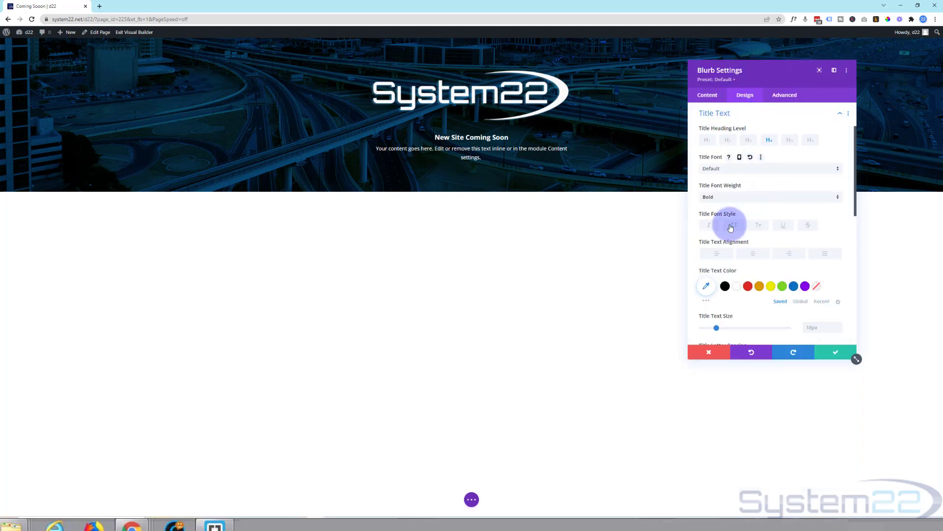
pyautogui.click(735, 229)
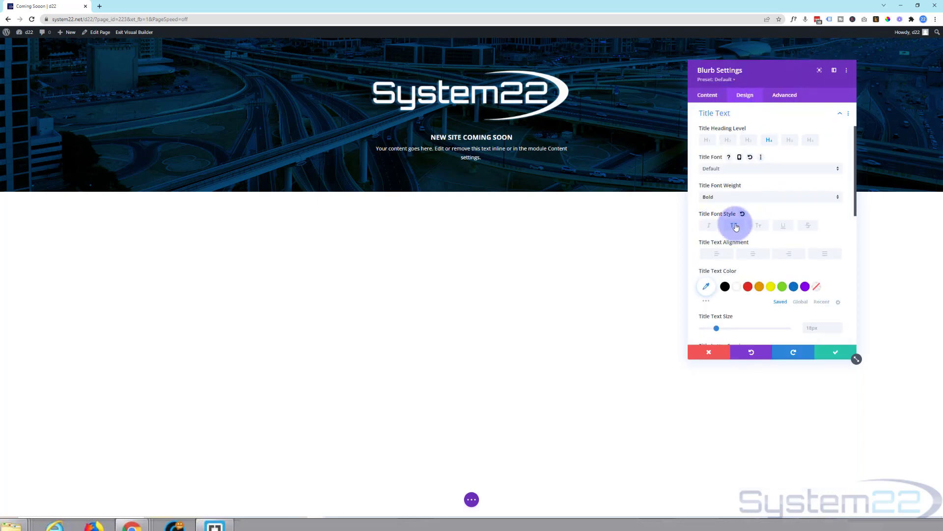
pyautogui.scroll(-2, 747, 264)
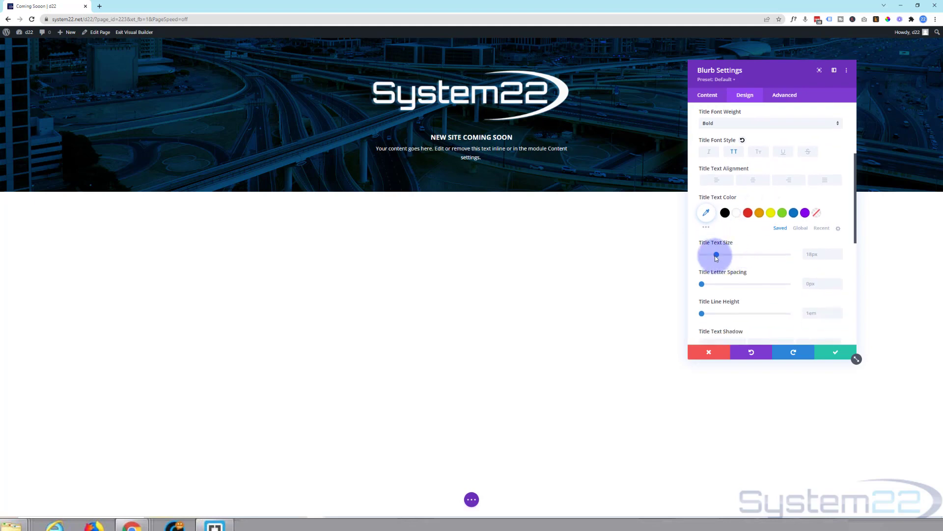
pyautogui.moveTo(717, 255); pyautogui.dragTo(740, 257)
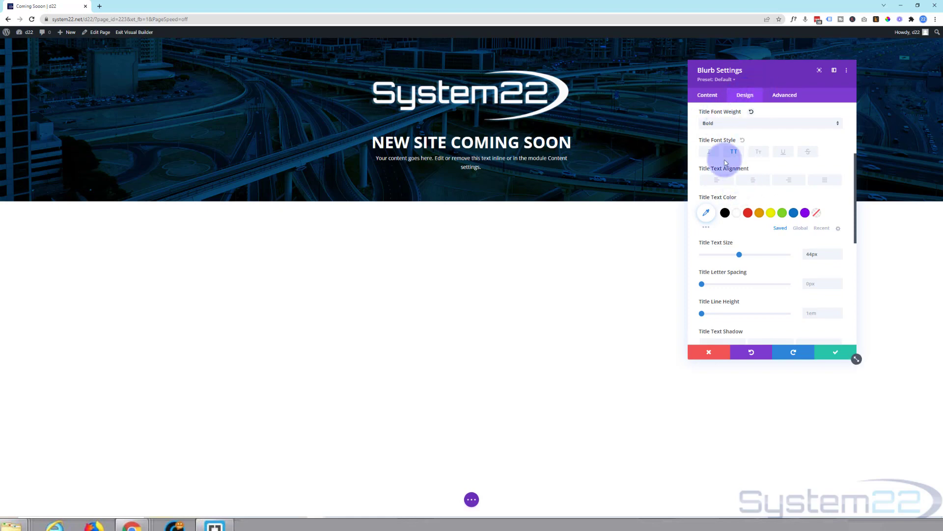
pyautogui.scroll(-5, 725, 162)
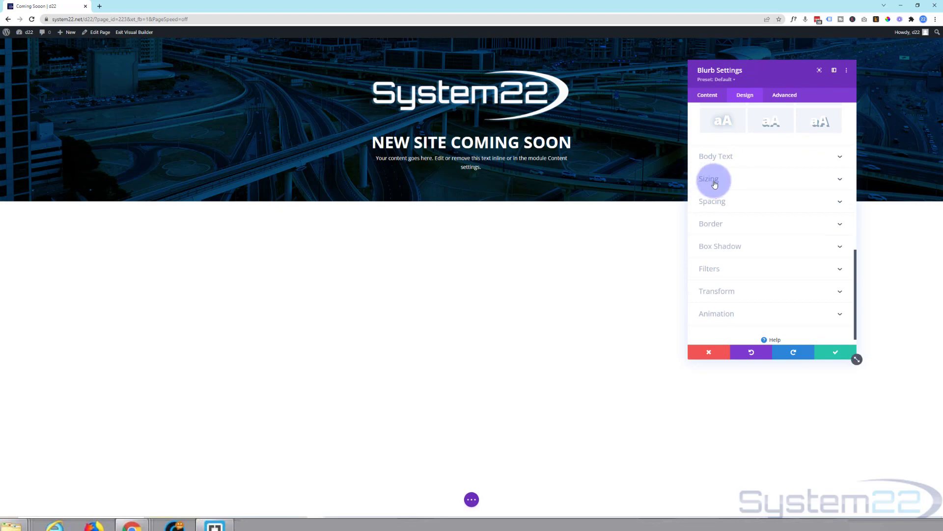
pyautogui.click(714, 183)
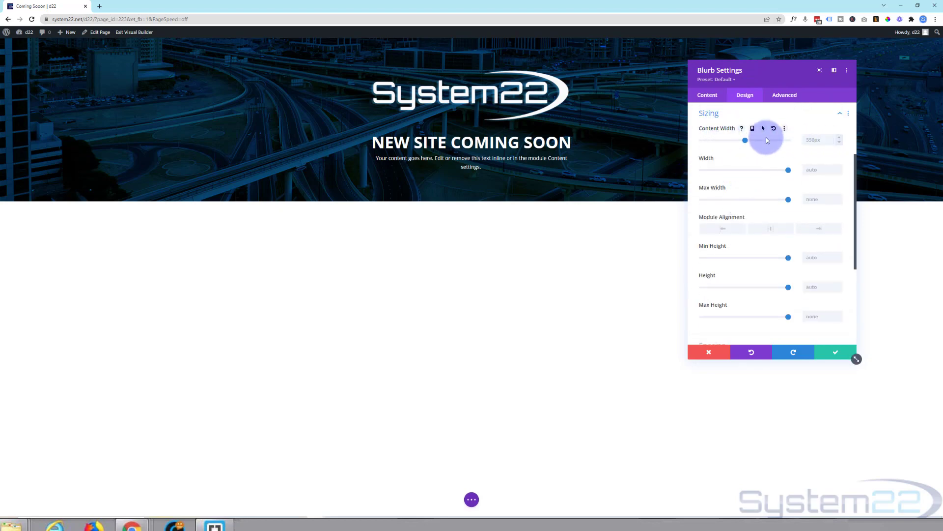
pyautogui.moveTo(746, 140)
pyautogui.mouseDown()
pyautogui.moveTo(776, 142)
pyautogui.moveTo(748, 140)
pyautogui.mouseUp()
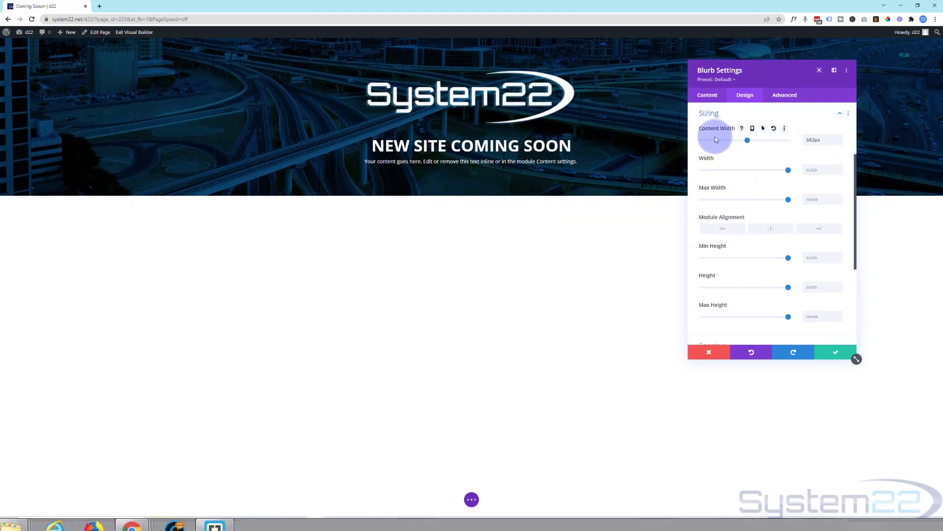
pyautogui.doubleClick(813, 139)
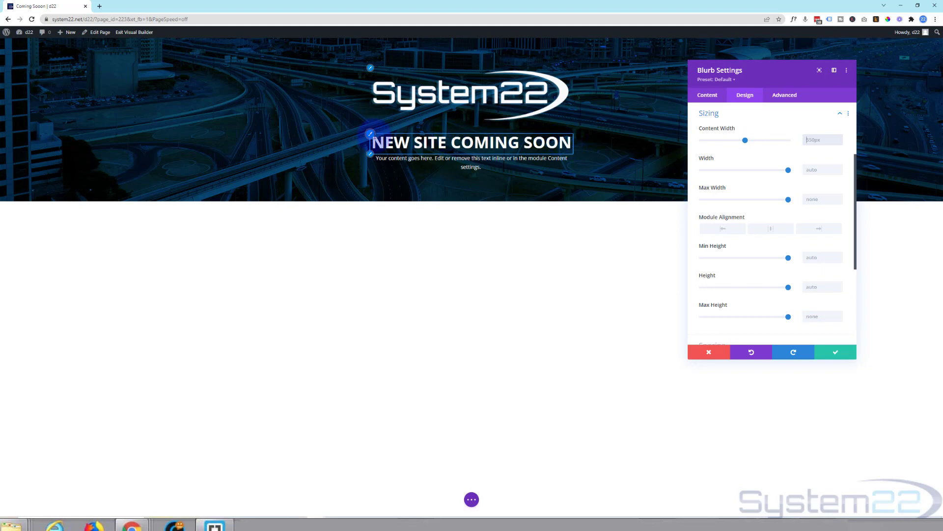
# Step: Change the NEW SITE COMING SOON title colour to a brighter blue and save the blurb
pyautogui.click(368, 133)
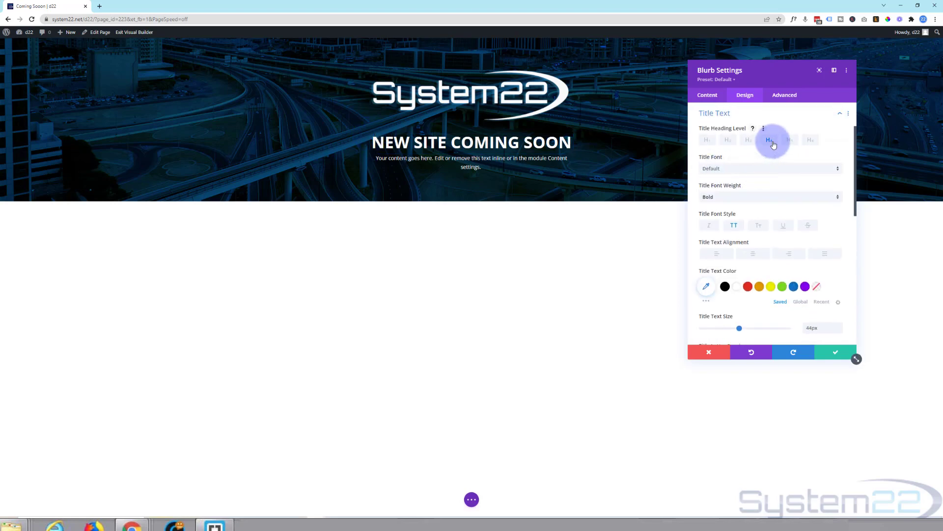
pyautogui.scroll(-3, 762, 205)
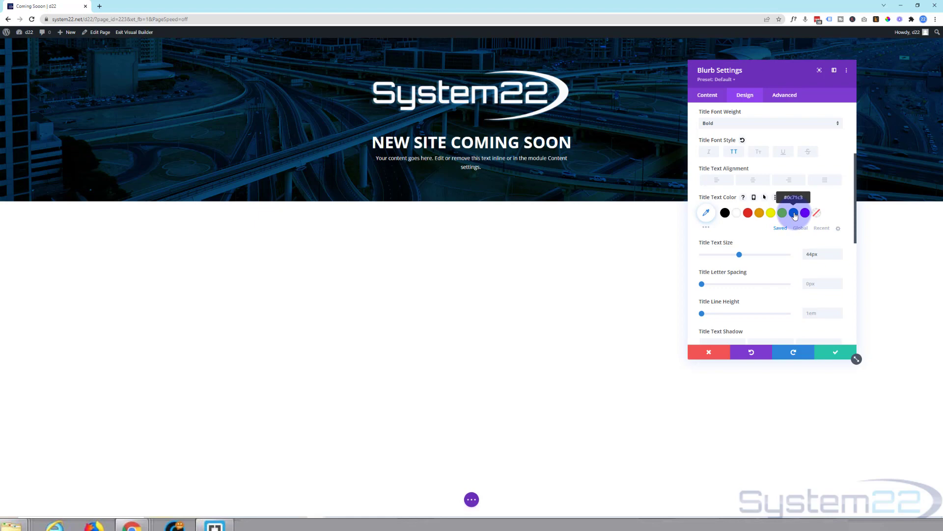
pyautogui.click(794, 214)
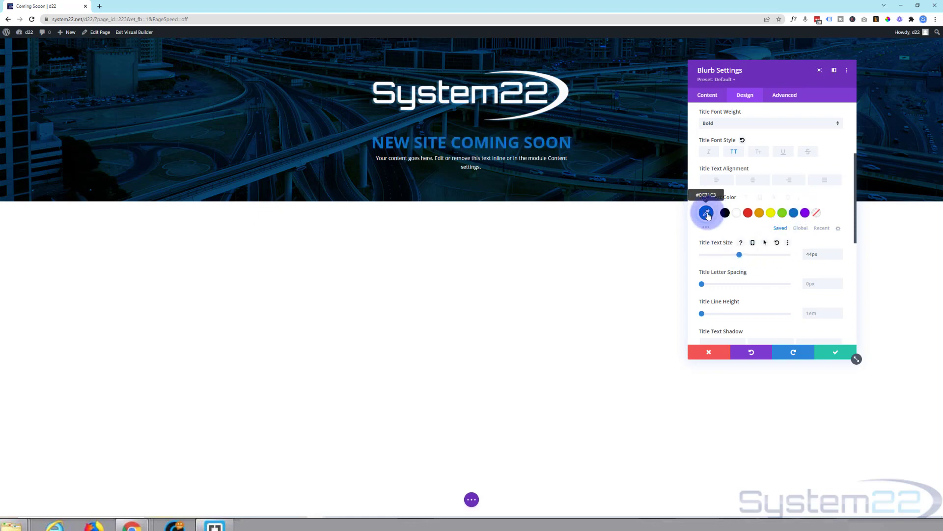
pyautogui.click(706, 212)
pyautogui.click(784, 216)
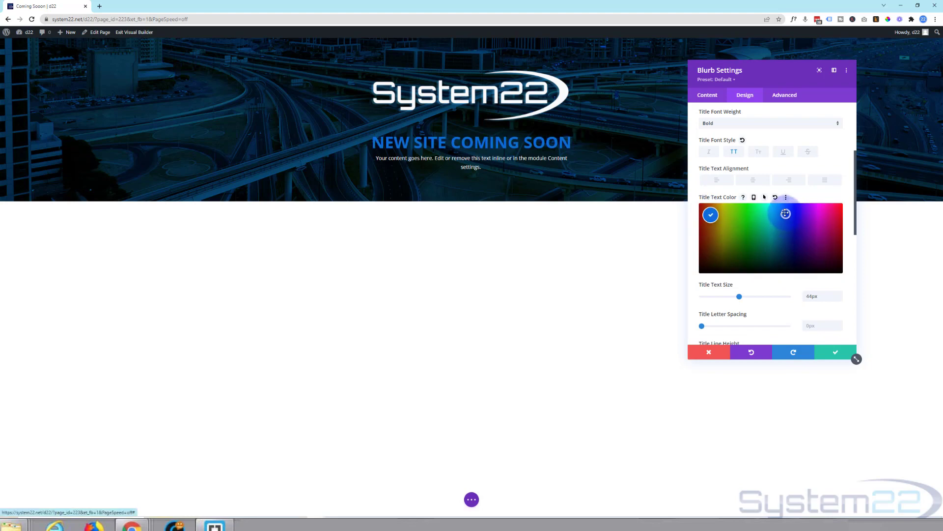
pyautogui.moveTo(787, 203); pyautogui.dragTo(787, 203)
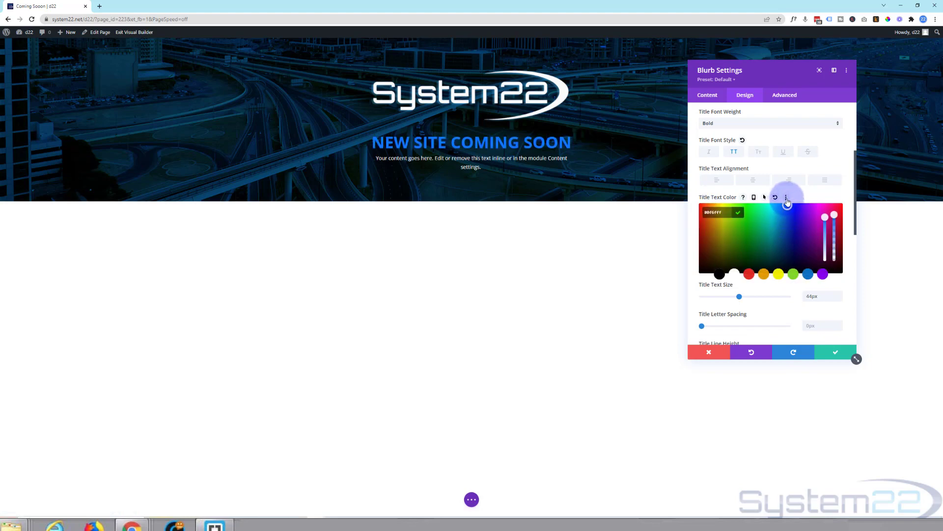
pyautogui.click(739, 298)
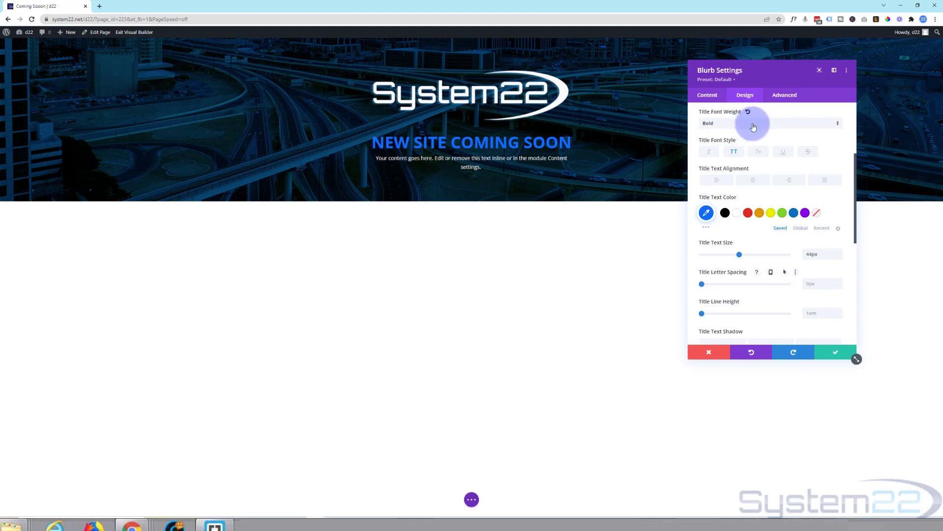
pyautogui.click(826, 350)
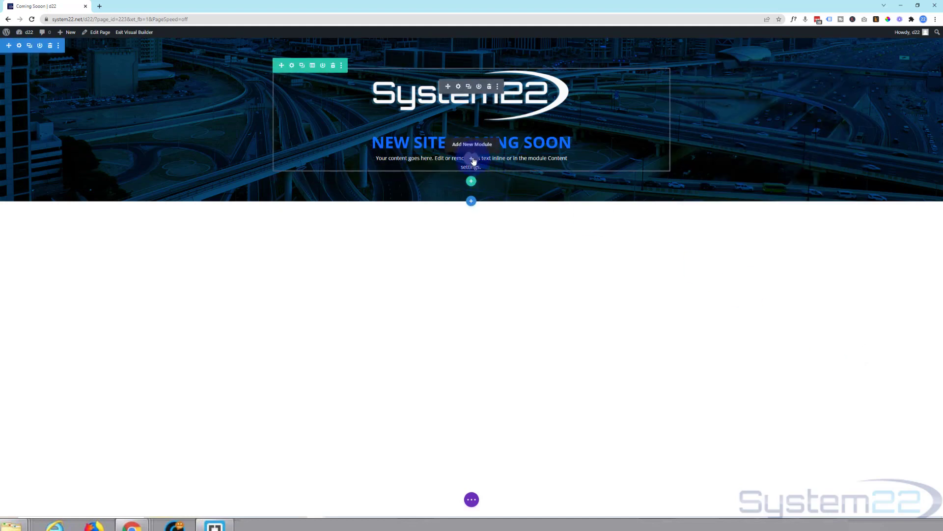
# Step: Insert a Countdown Timer below the blurb titled 'Grand Launch in:'
pyautogui.click(473, 159)
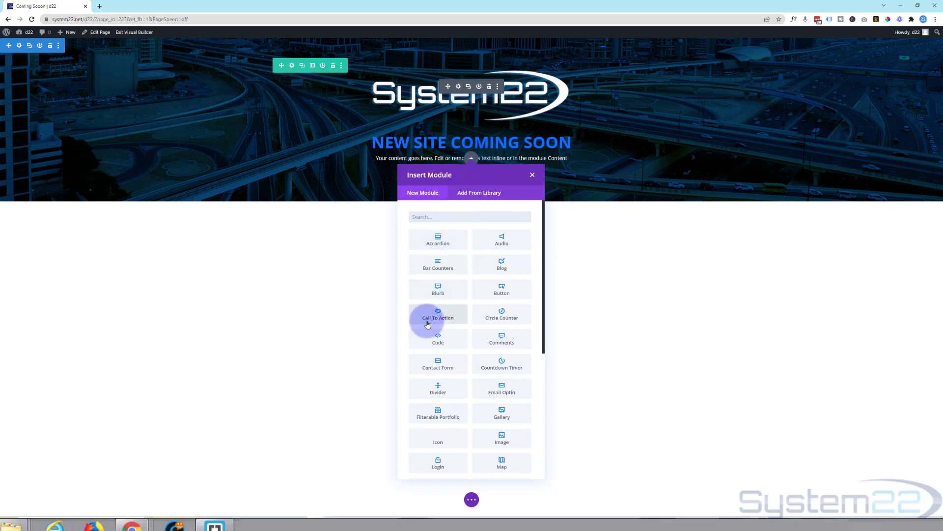
pyautogui.click(501, 364)
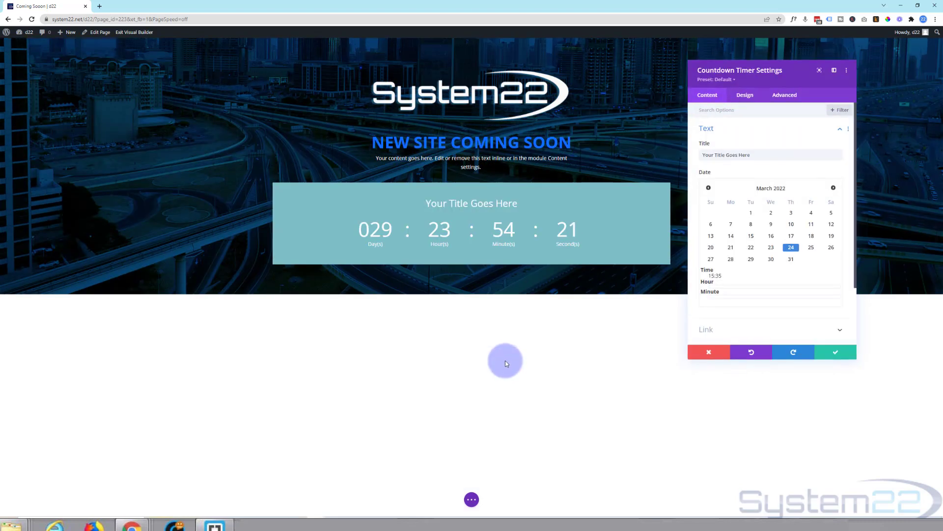
pyautogui.moveTo(750, 155); pyautogui.dragTo(698, 154)
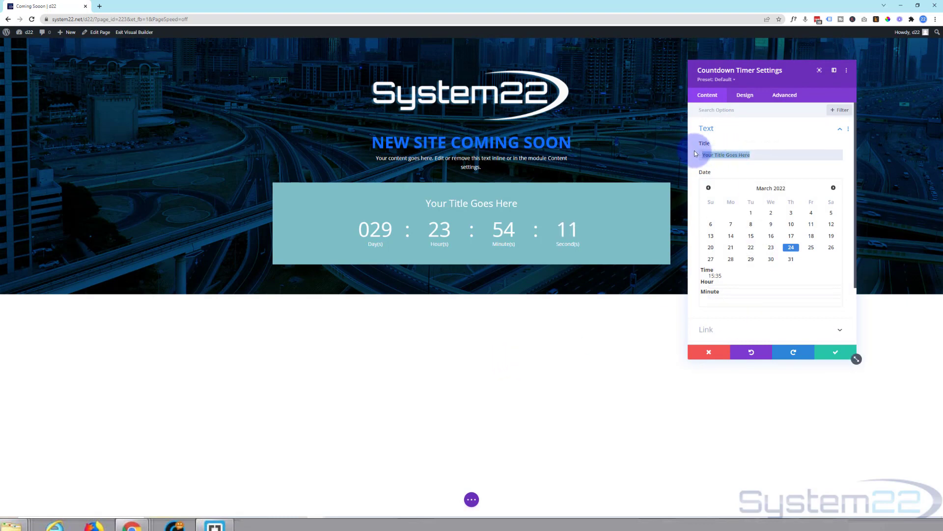
pyautogui.write('Grand ')
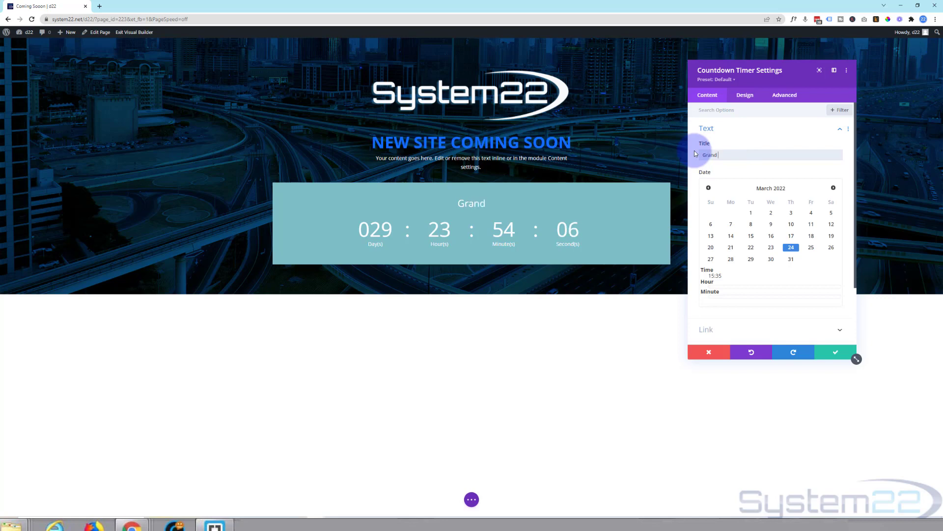
pyautogui.write('Launch in:')
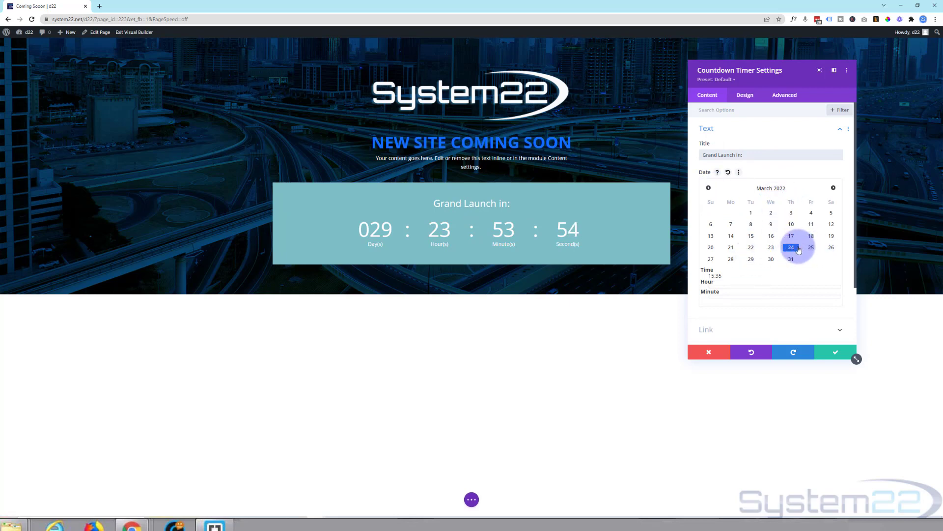
# Step: Set the countdown's target time to 09:31 using the hour and minute sliders
pyautogui.scroll(-1, 767, 248)
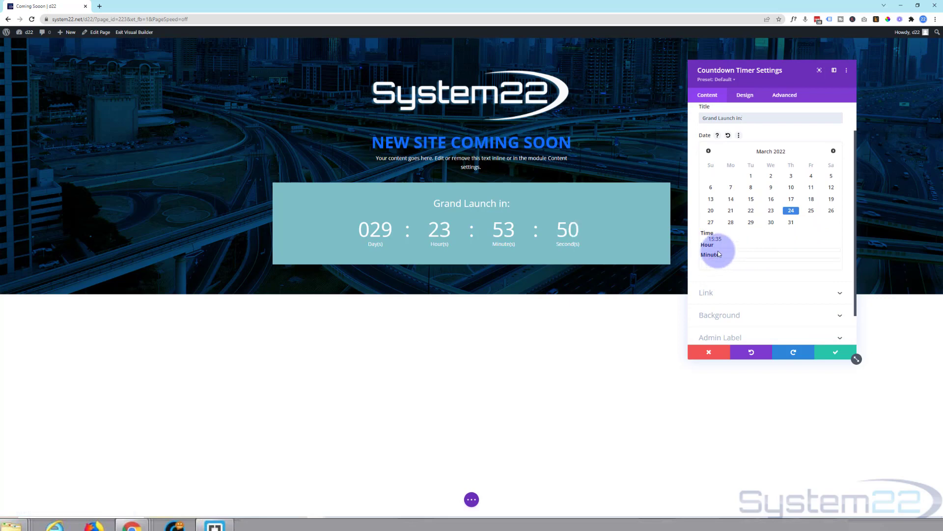
pyautogui.moveTo(721, 248); pyautogui.dragTo(845, 269)
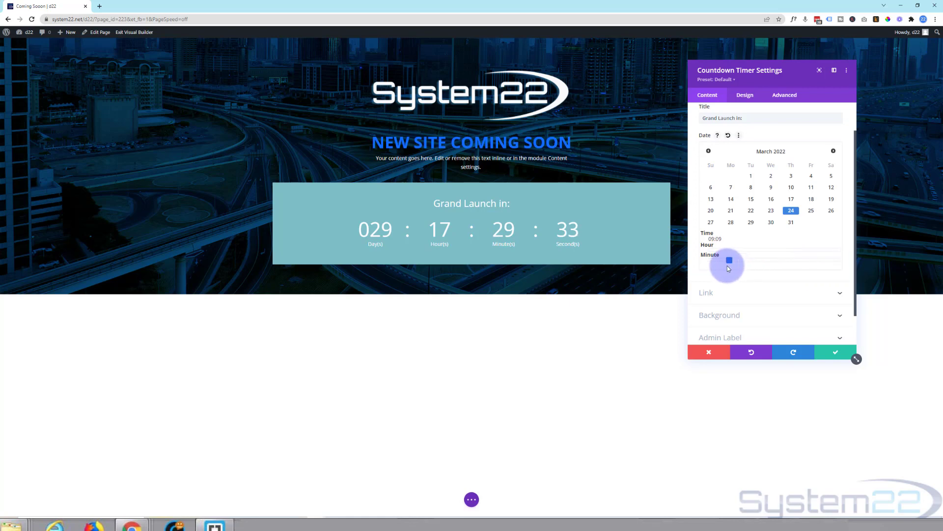
pyautogui.moveTo(750, 267); pyautogui.dragTo(769, 267)
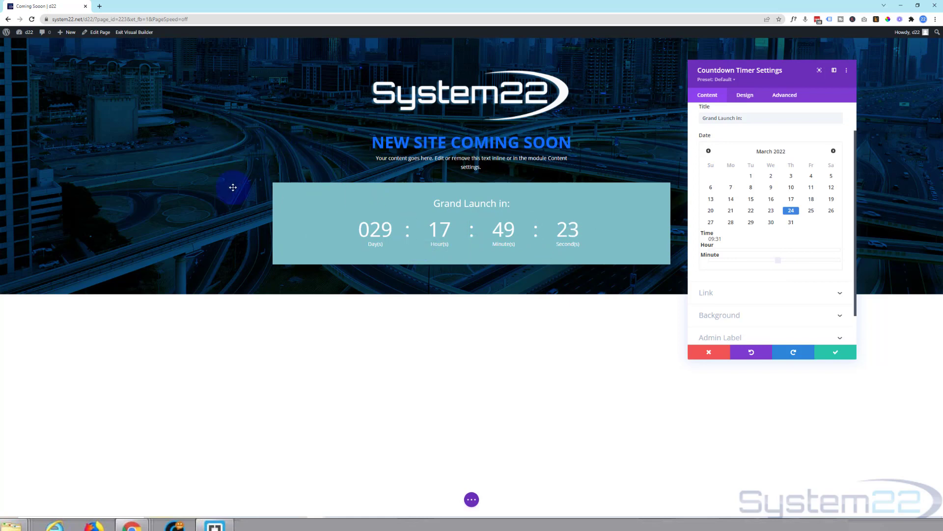
pyautogui.scroll(-1, 761, 194)
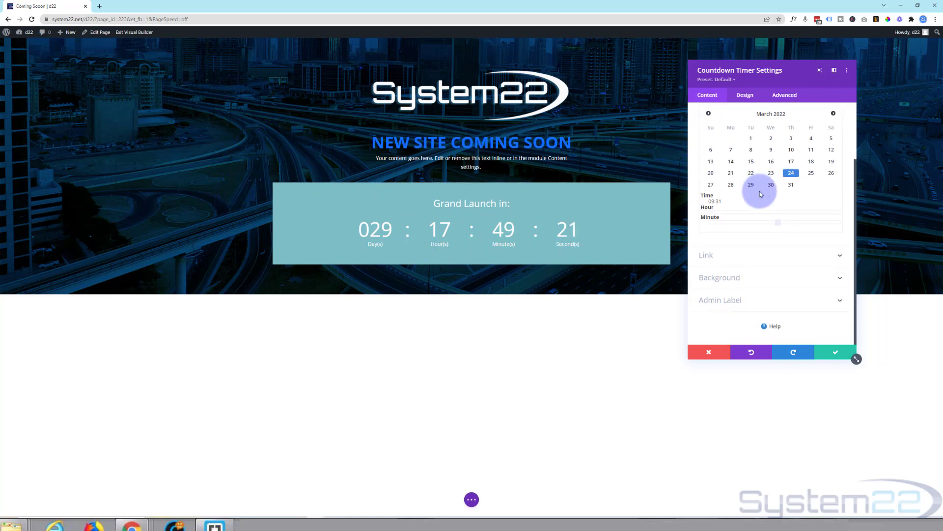
# Step: Delete the countdown's teal background colour so it sits transparently over the city image
pyautogui.click(767, 276)
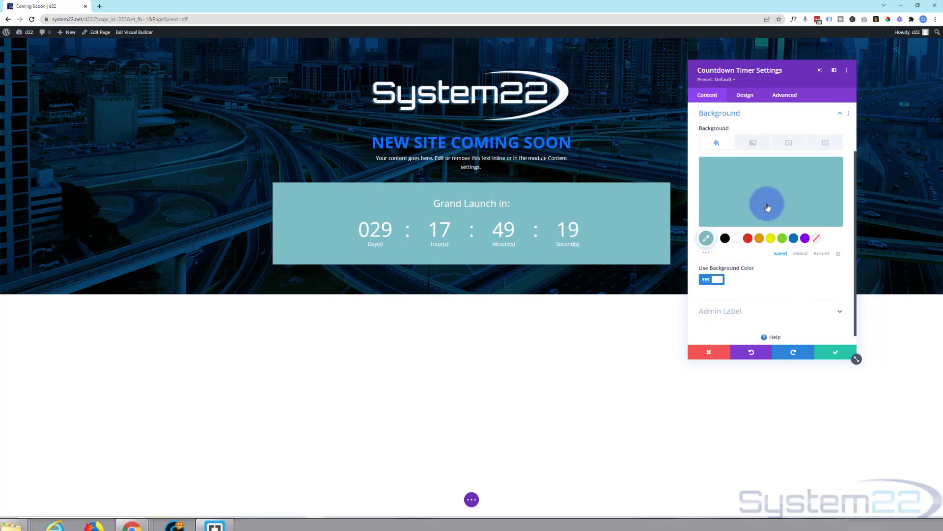
pyautogui.moveTo(772, 197)
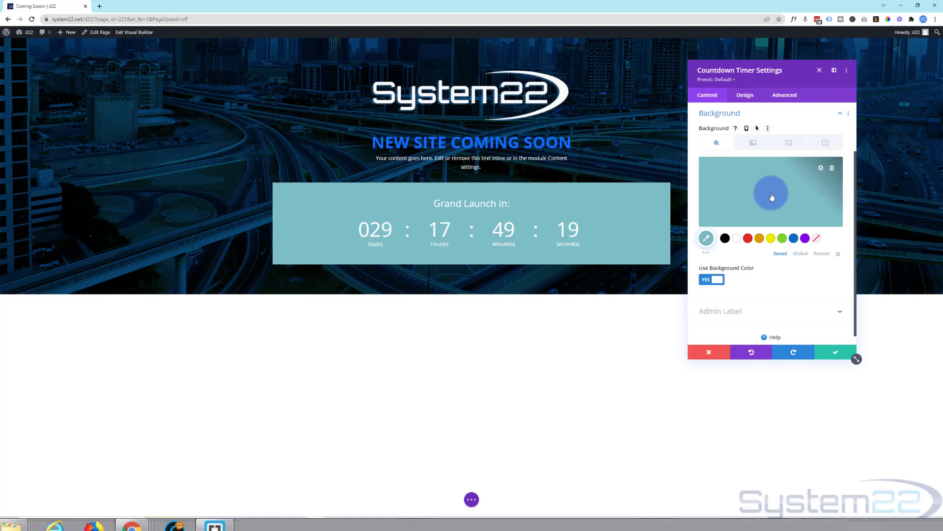
pyautogui.click(832, 169)
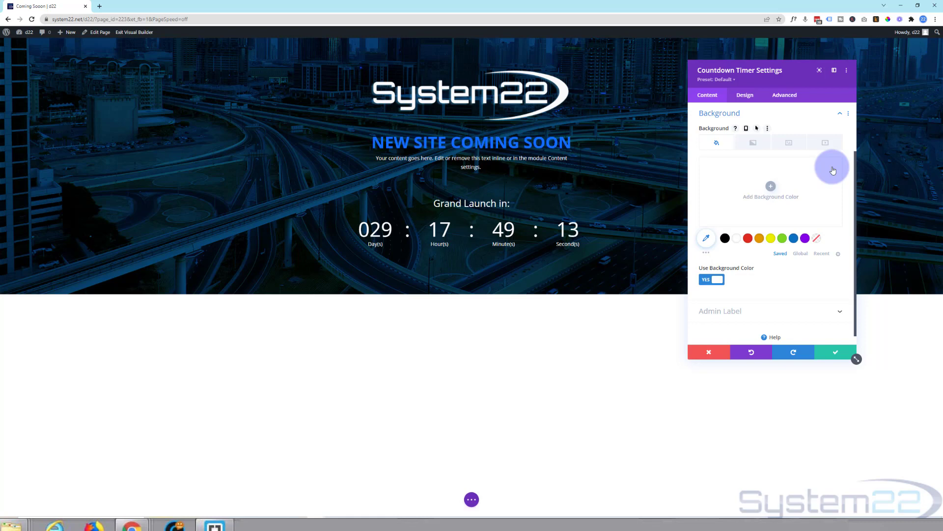
pyautogui.click(746, 96)
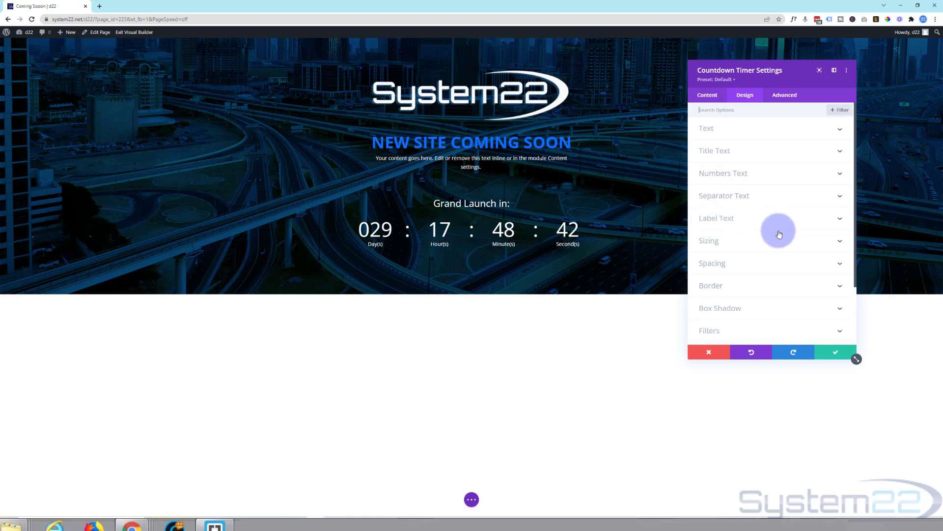
pyautogui.scroll(-1, 779, 234)
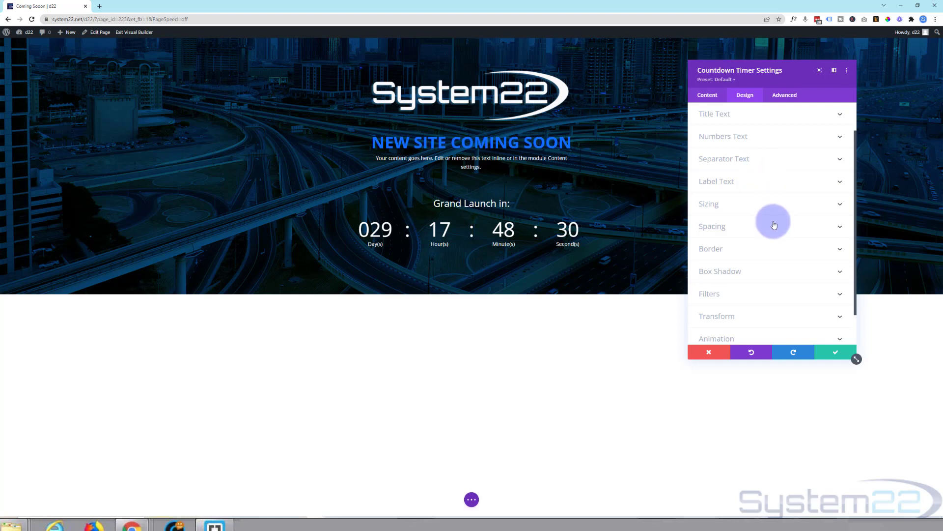
# Step: Save the countdown, then add a contact form below it without the Message field
pyautogui.click(844, 354)
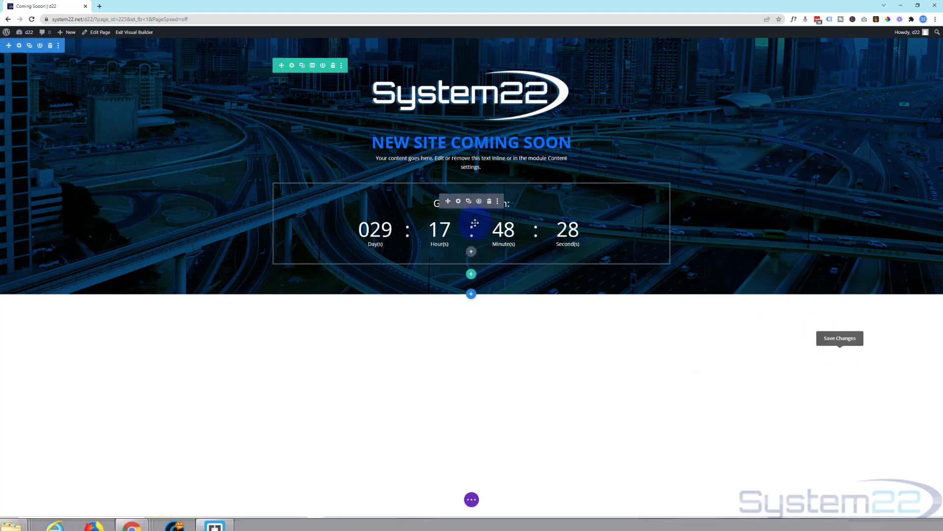
pyautogui.click(471, 254)
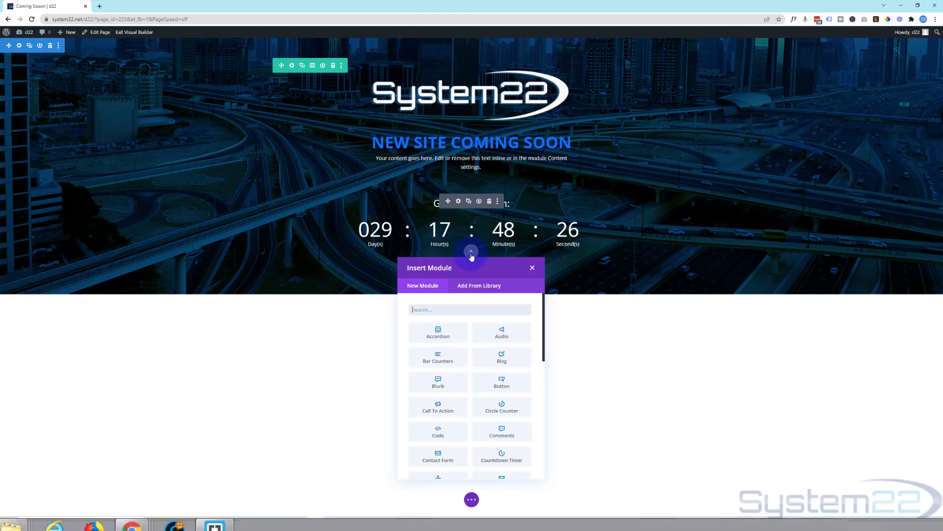
pyautogui.scroll(-3, 497, 324)
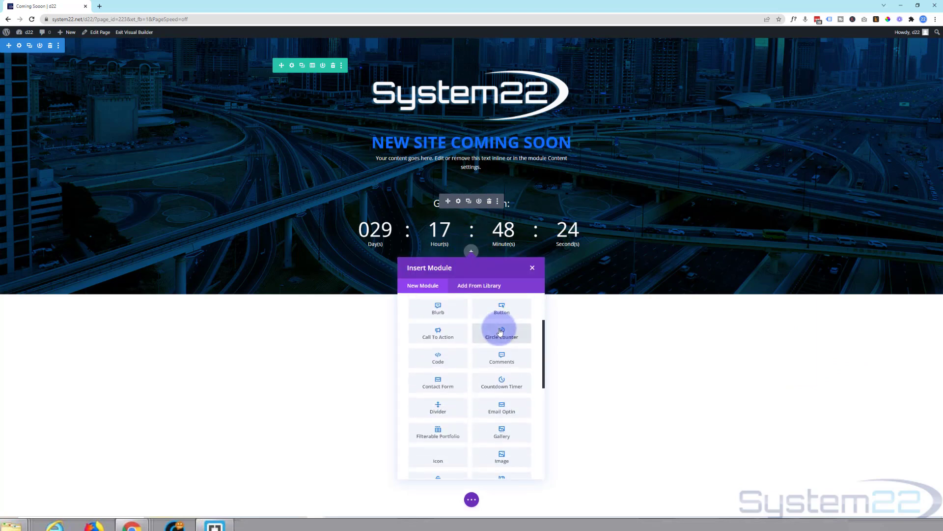
pyautogui.click(445, 385)
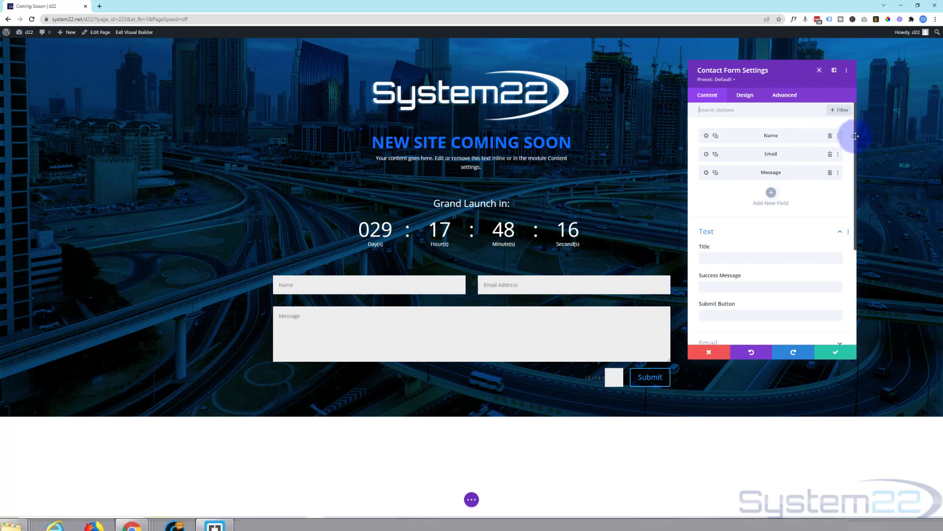
pyautogui.click(830, 173)
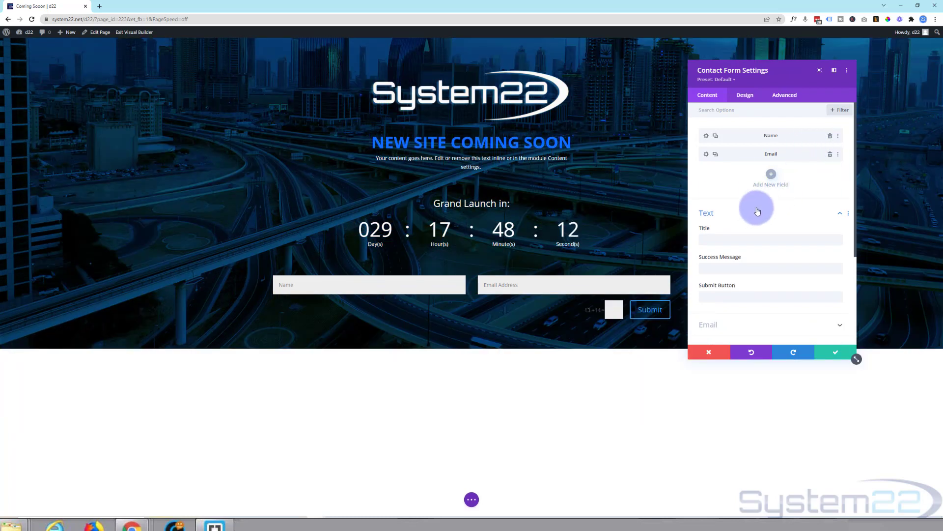
# Step: Title the contact form 'Keep Me Informed' with the success message 'Message Sent'
pyautogui.scroll(-1, 751, 211)
pyautogui.click(722, 203)
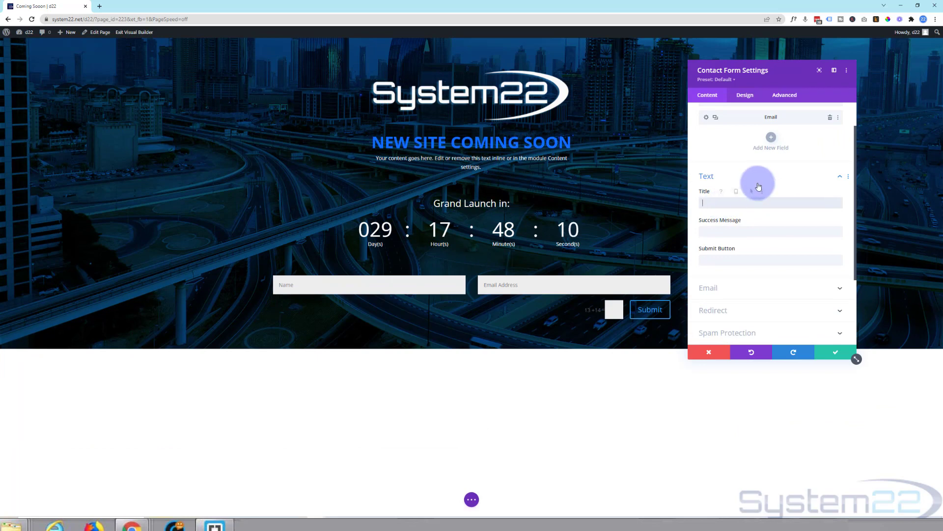
pyautogui.write('Keep Me Informed')
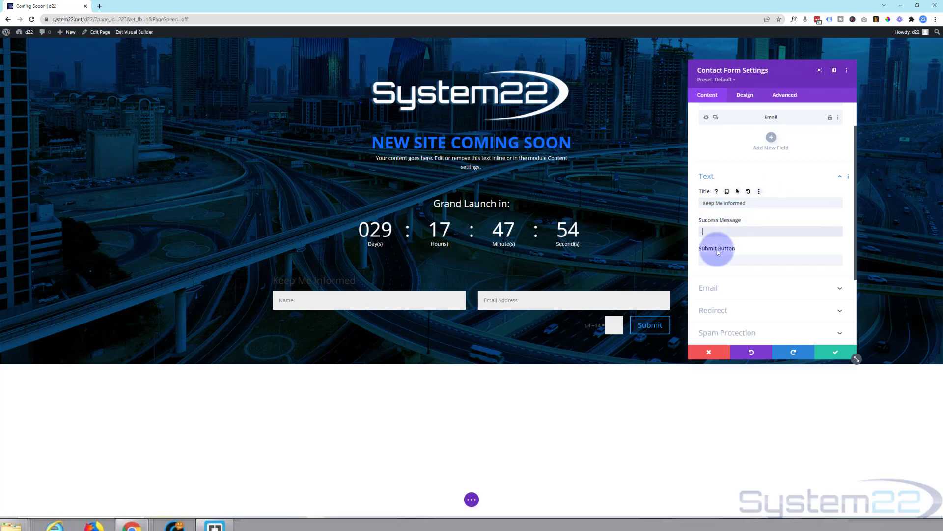
pyautogui.click(749, 231)
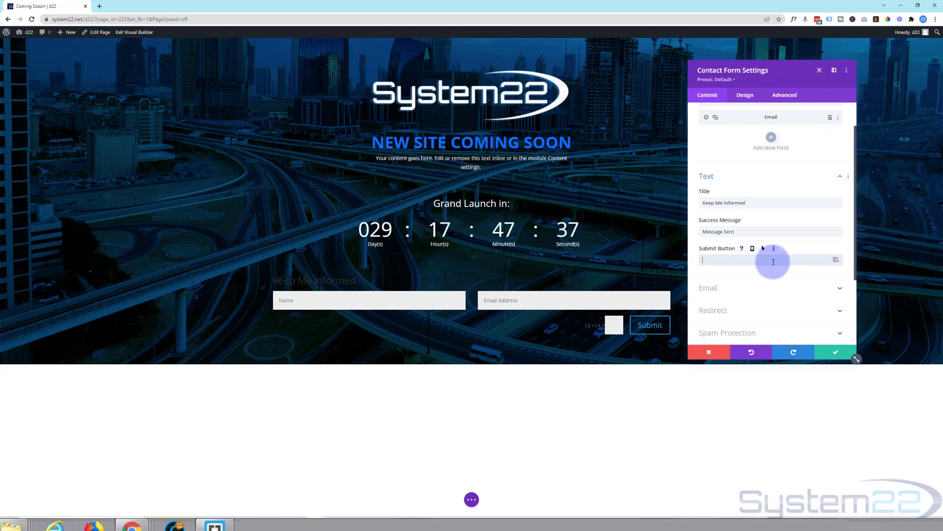
pyautogui.scroll(-3, 773, 261)
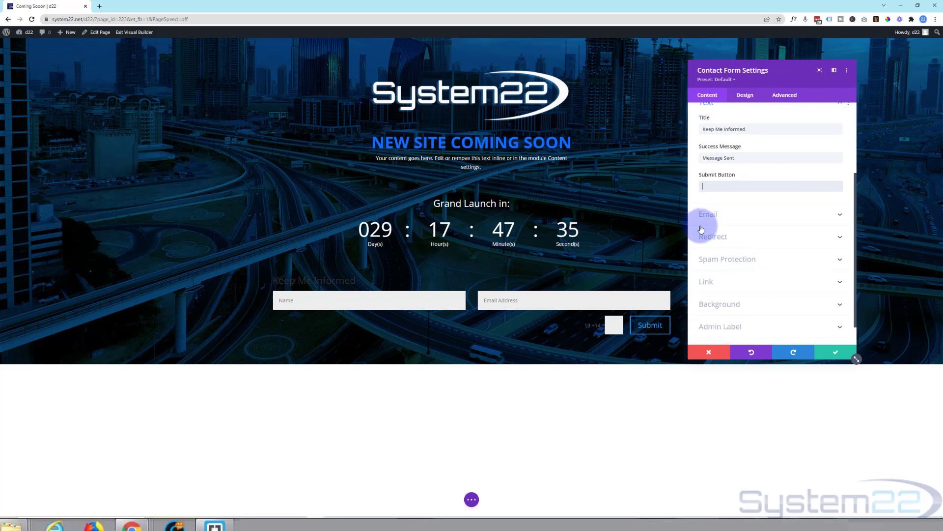
# Step: Enter the recipient email address in the contact form's Email settings
pyautogui.click(740, 214)
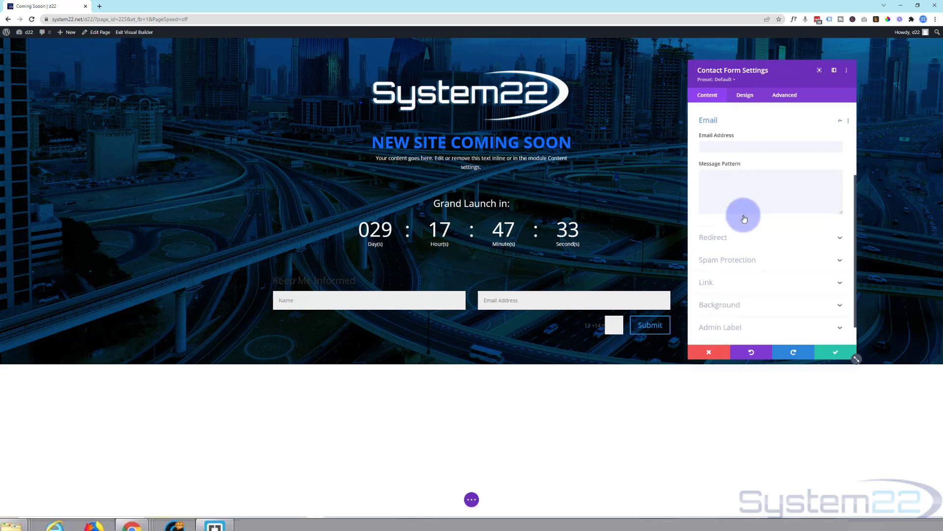
pyautogui.click(717, 141)
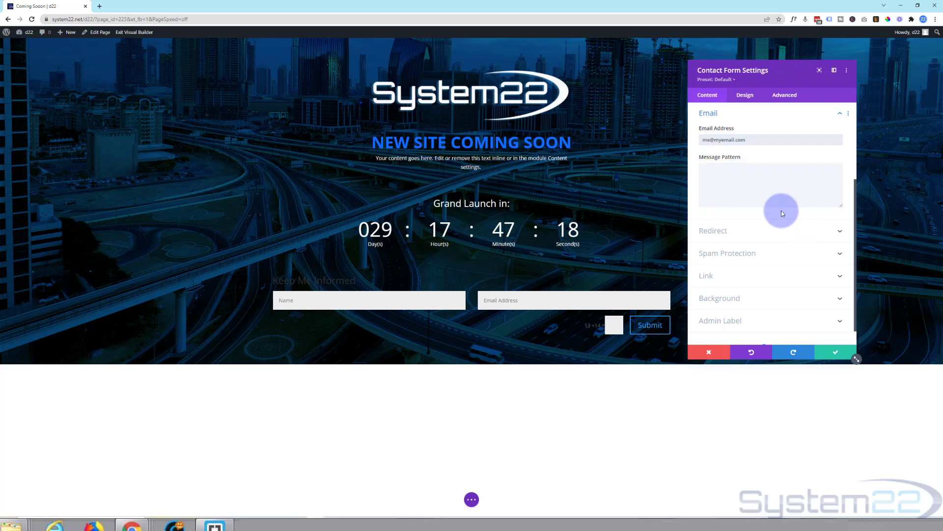
pyautogui.scroll(-1, 742, 247)
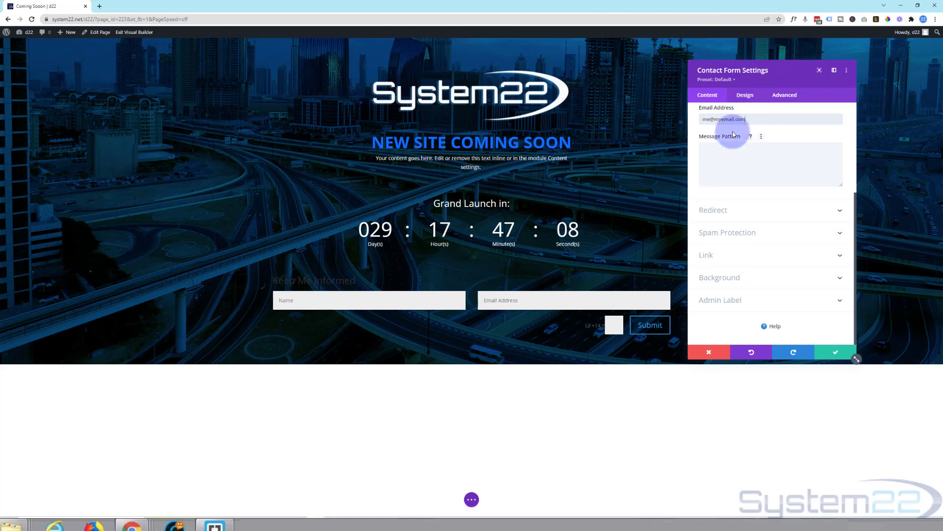
# Step: Set the contact form's width to 61% and centre its module alignment
pyautogui.click(749, 98)
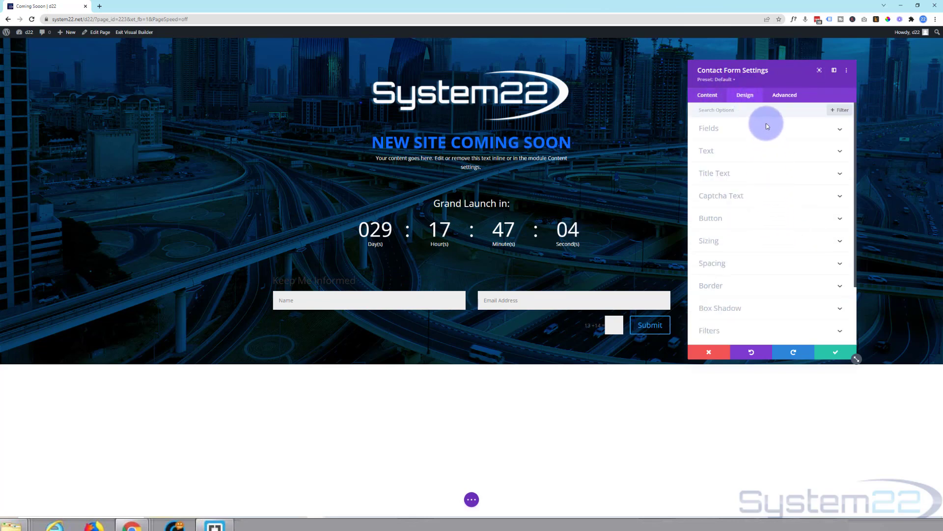
pyautogui.click(754, 241)
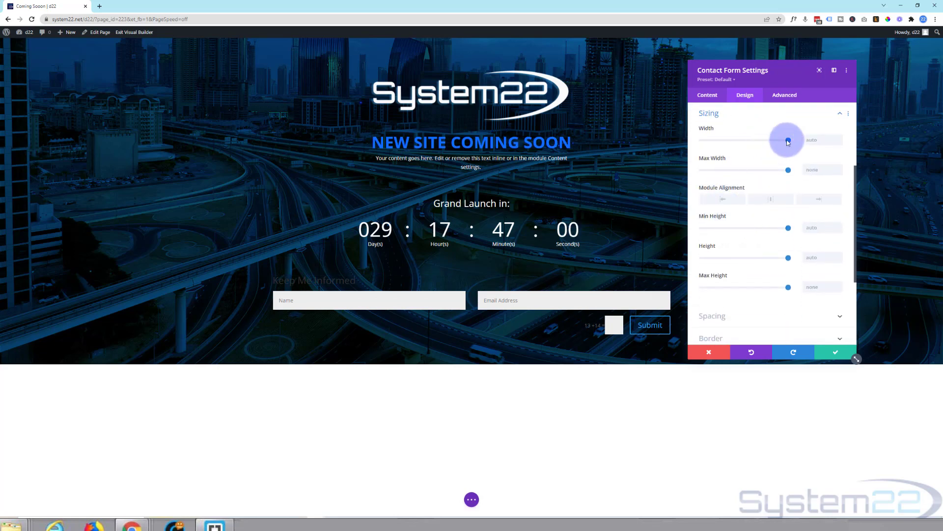
pyautogui.moveTo(787, 142); pyautogui.dragTo(756, 142)
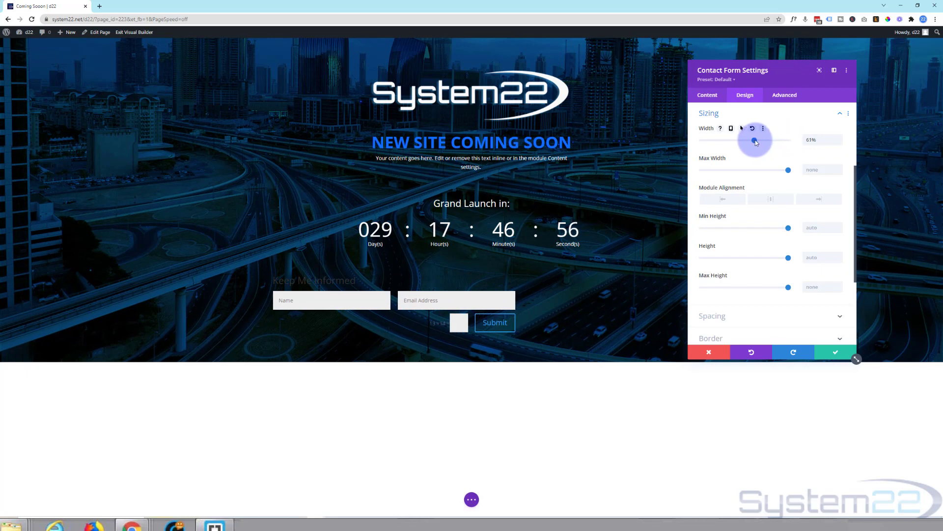
pyautogui.click(770, 200)
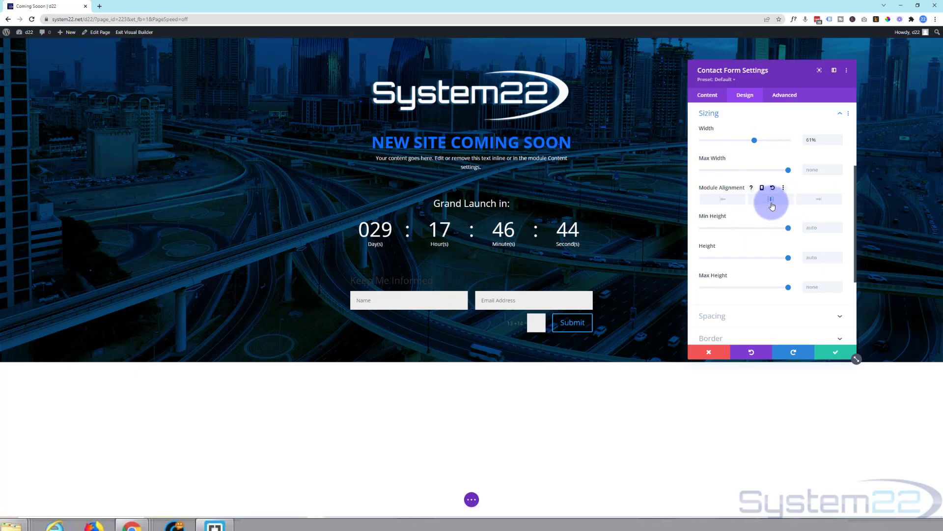
pyautogui.scroll(-1, 772, 206)
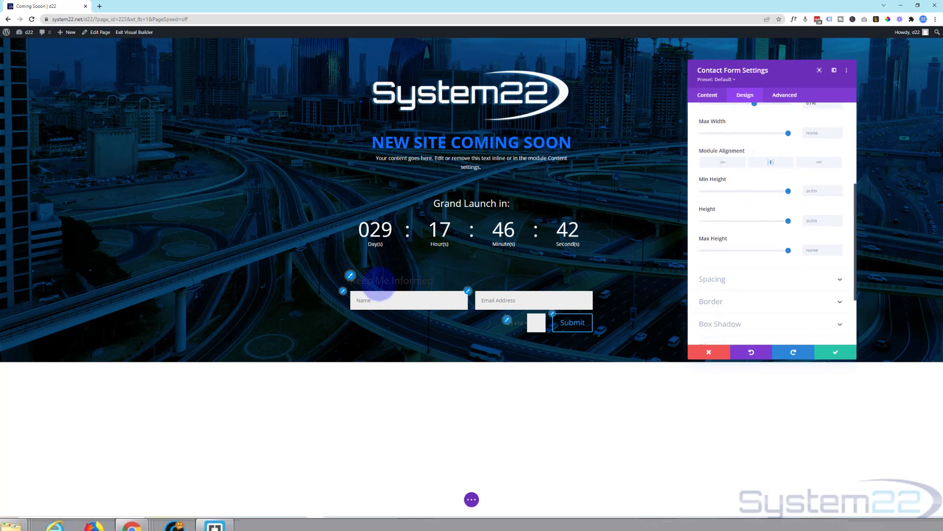
# Step: Make the 'Keep Me Informed' title white, centred and uppercase, and save the form
pyautogui.click(350, 278)
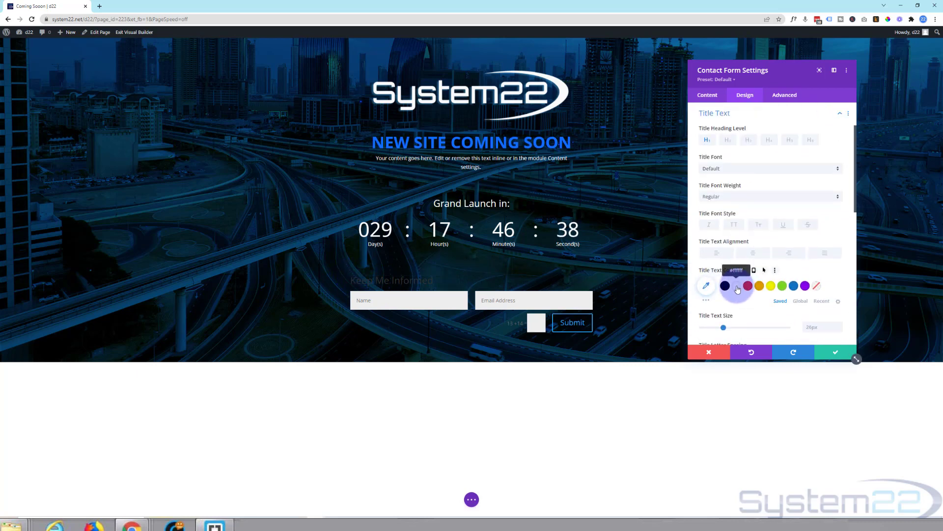
pyautogui.click(738, 287)
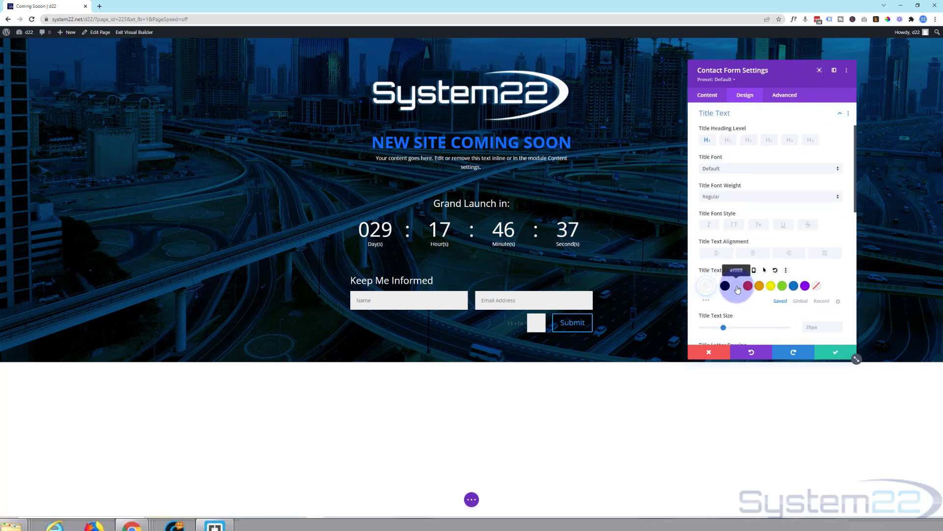
pyautogui.click(752, 254)
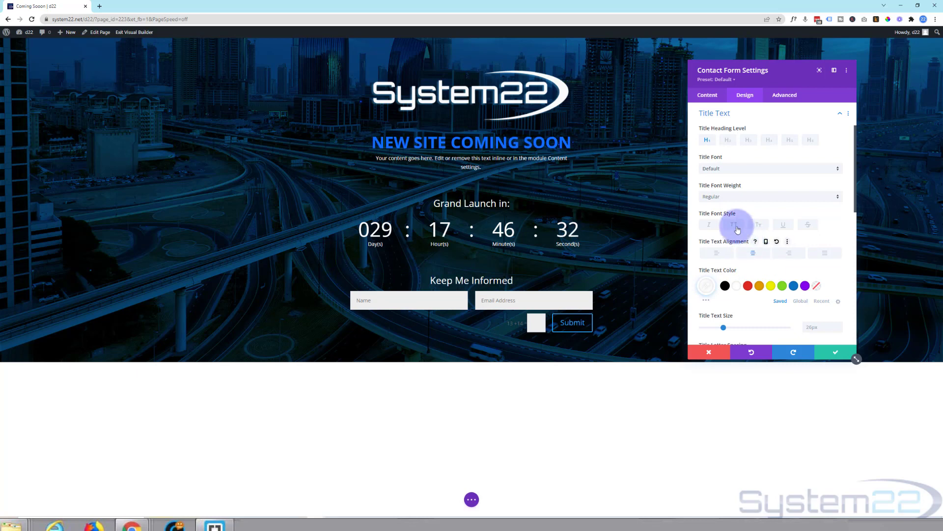
pyautogui.click(735, 227)
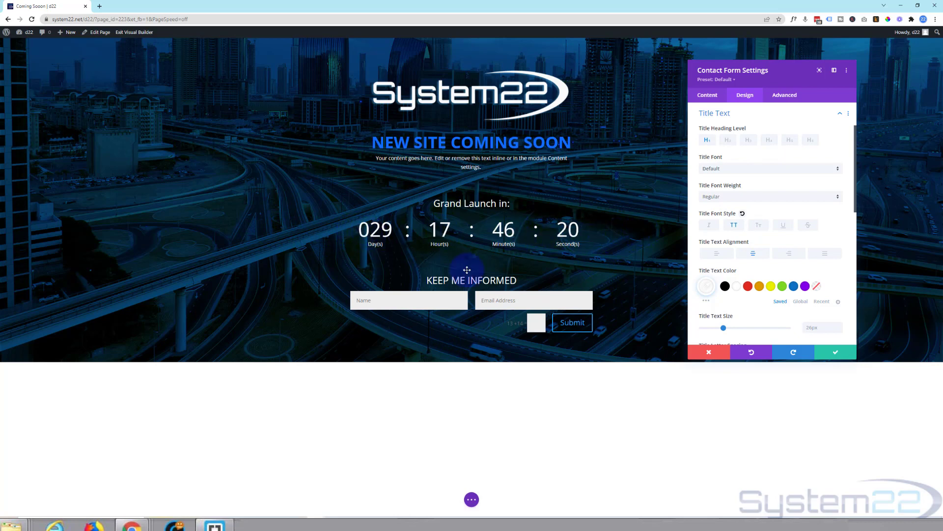
pyautogui.click(835, 352)
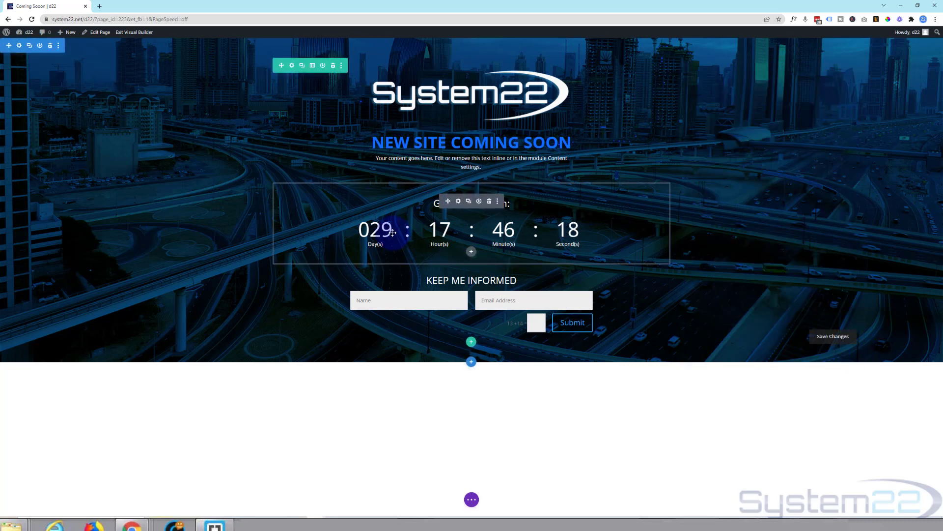
# Step: Set the Countdown Timer's Numbers Text size to 85px and save the module
pyautogui.click(458, 201)
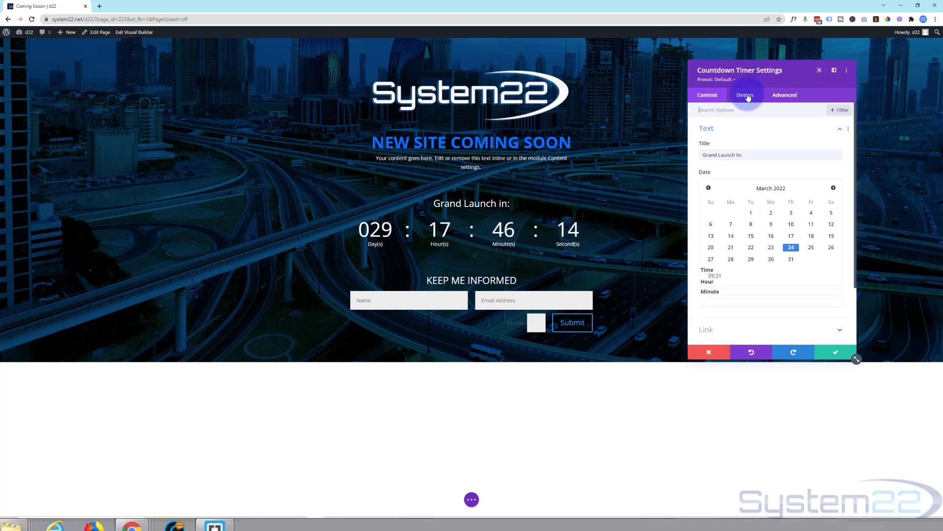
pyautogui.click(746, 96)
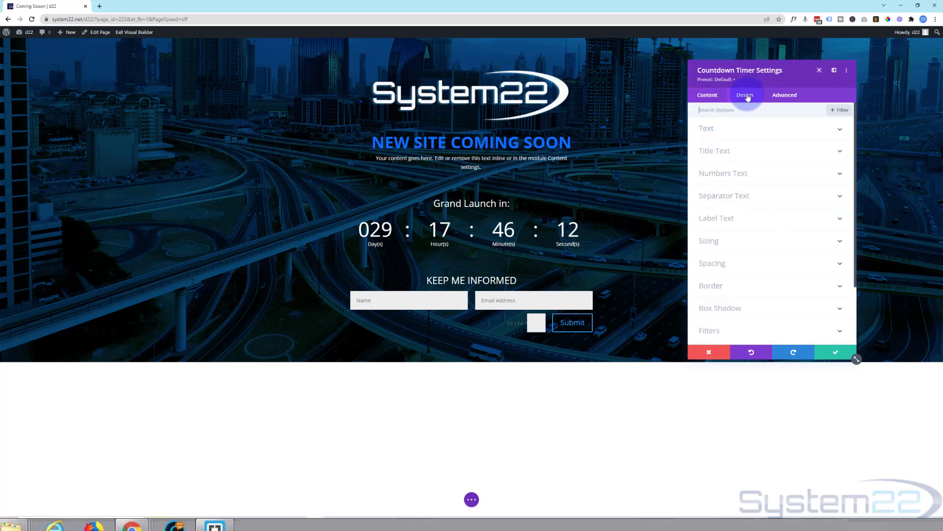
pyautogui.click(769, 174)
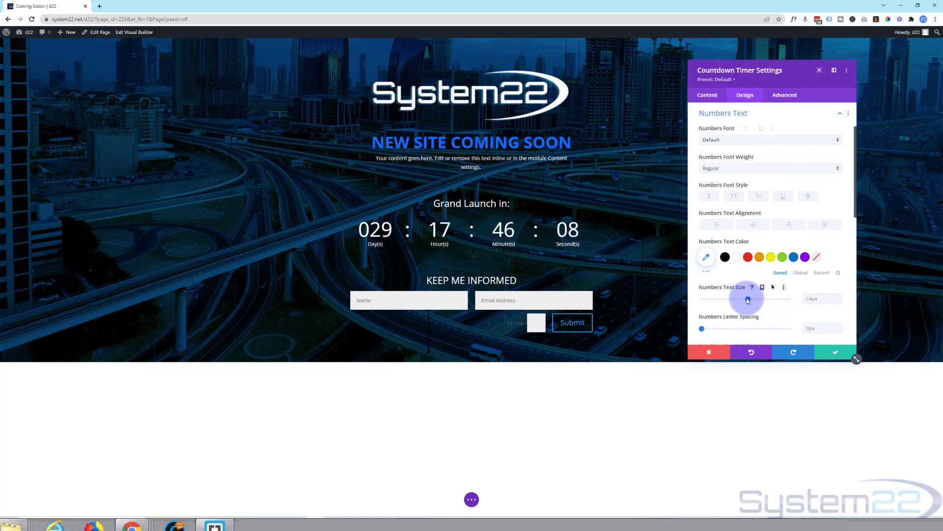
pyautogui.moveTo(748, 302); pyautogui.dragTo(777, 304)
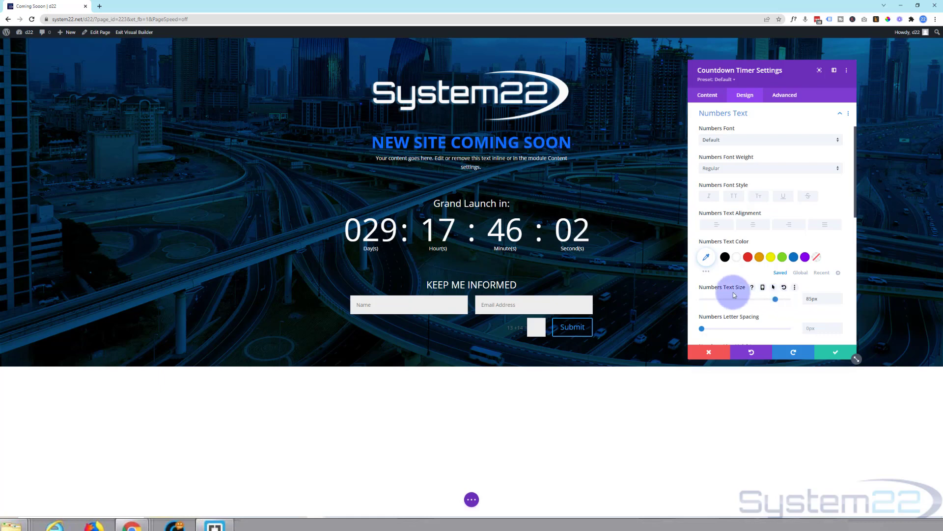
pyautogui.click(841, 352)
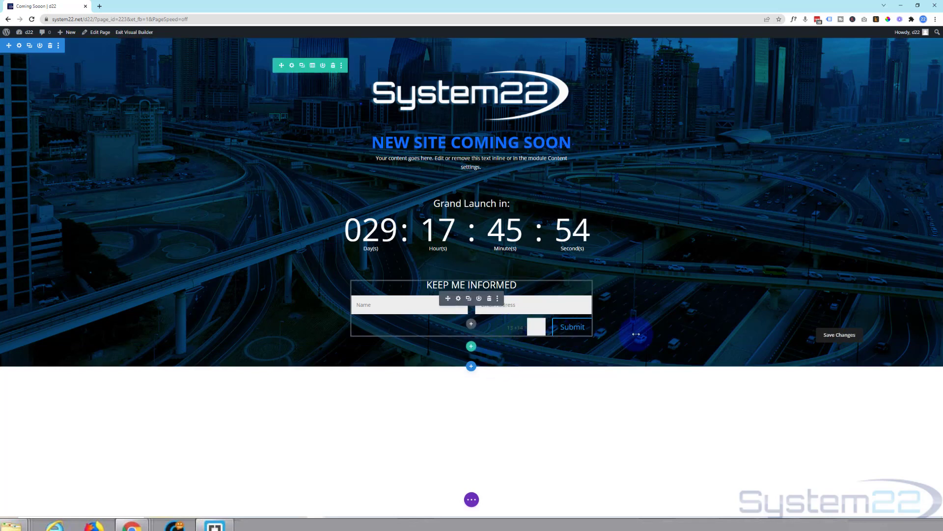
# Step: Set the contact form's Captcha Text colour to white and save the settings
pyautogui.moveTo(639, 334); pyautogui.dragTo(641, 334)
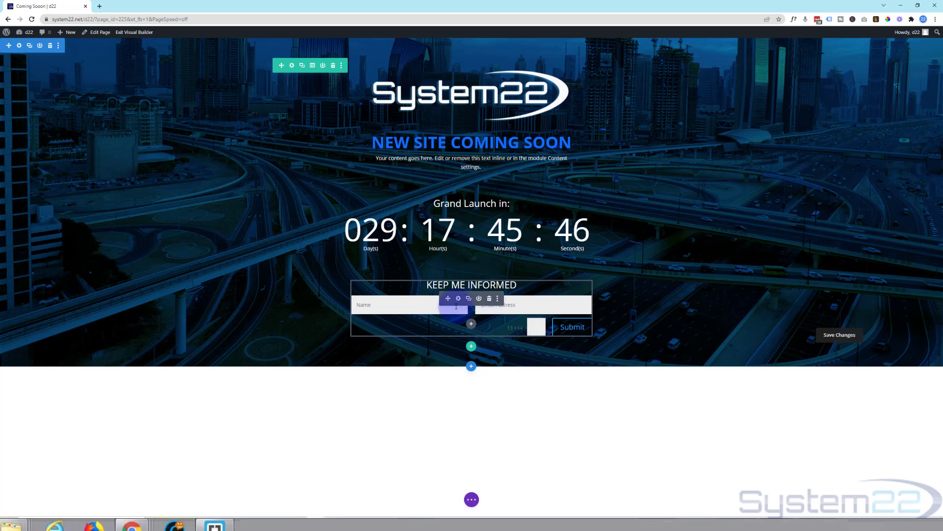
pyautogui.click(458, 299)
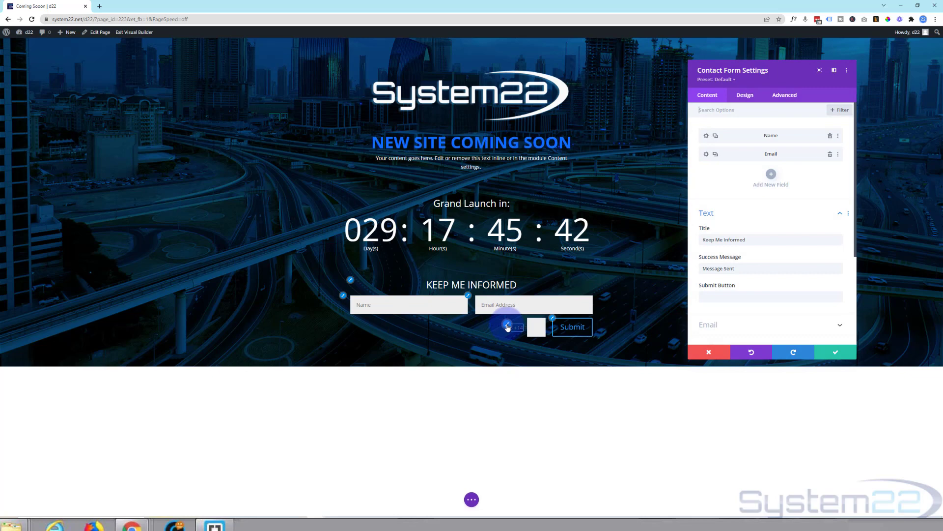
pyautogui.click(507, 327)
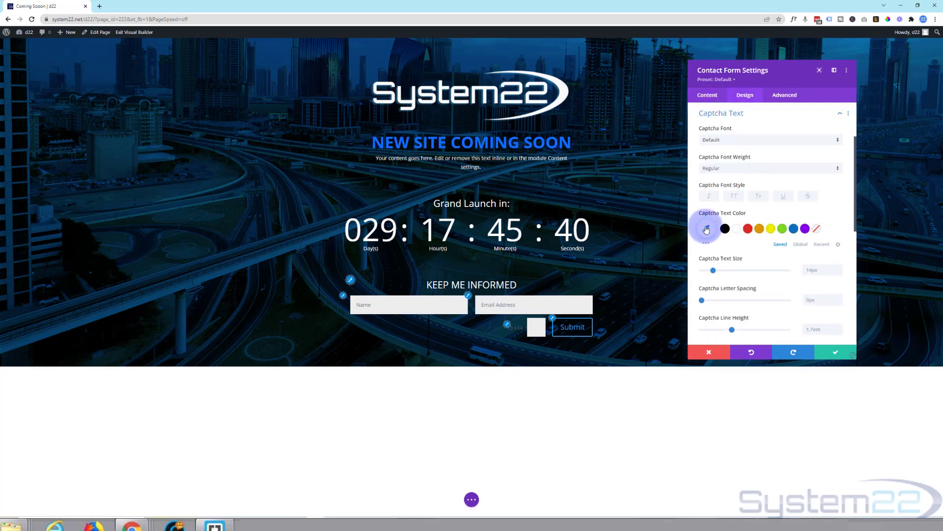
pyautogui.click(739, 230)
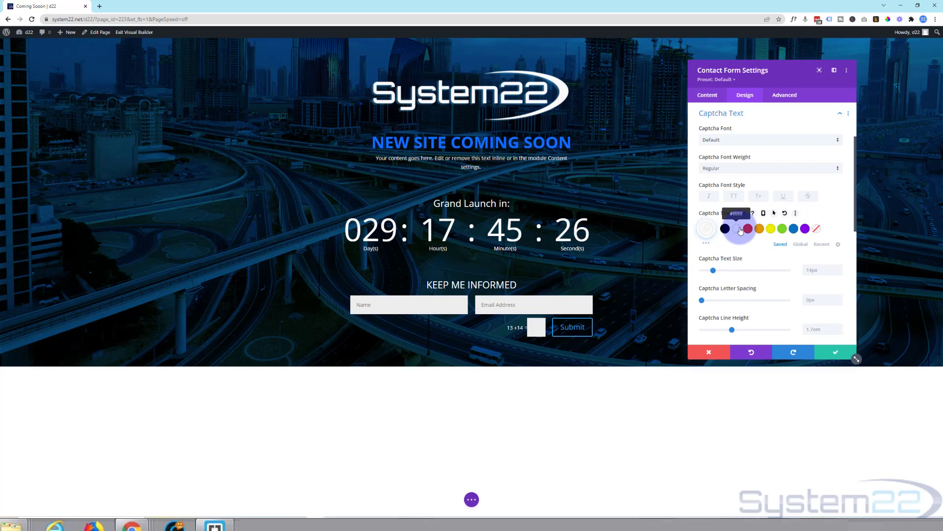
pyautogui.click(843, 351)
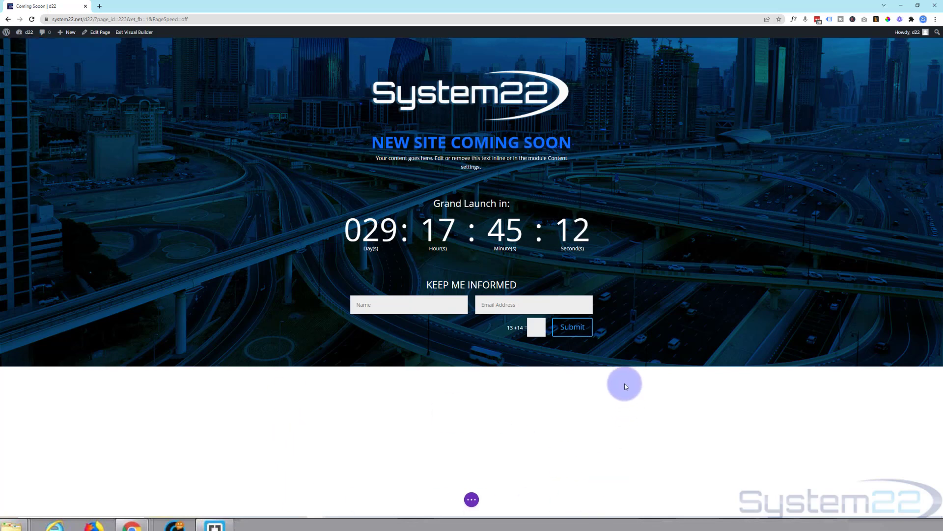
# Step: Enter 100vh as the hero section's Sizing Height
pyautogui.moveTo(20, 51)
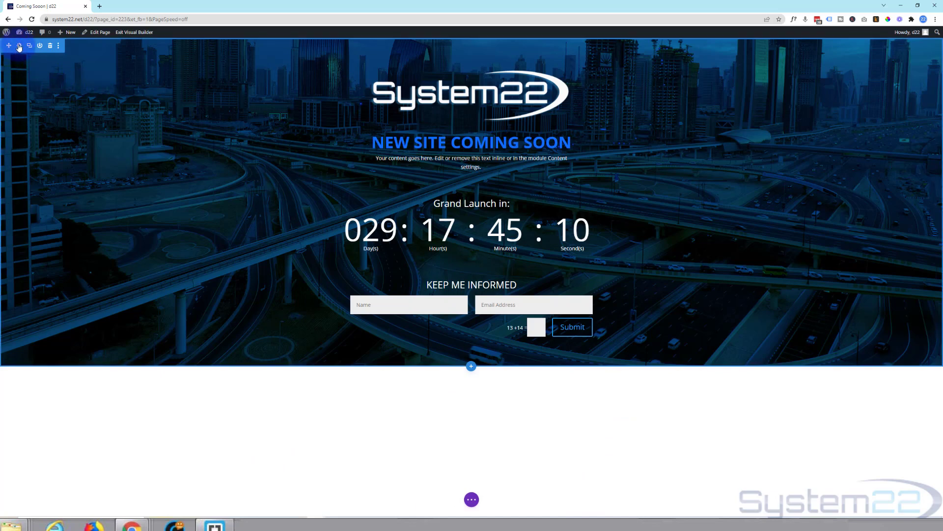
pyautogui.click(19, 46)
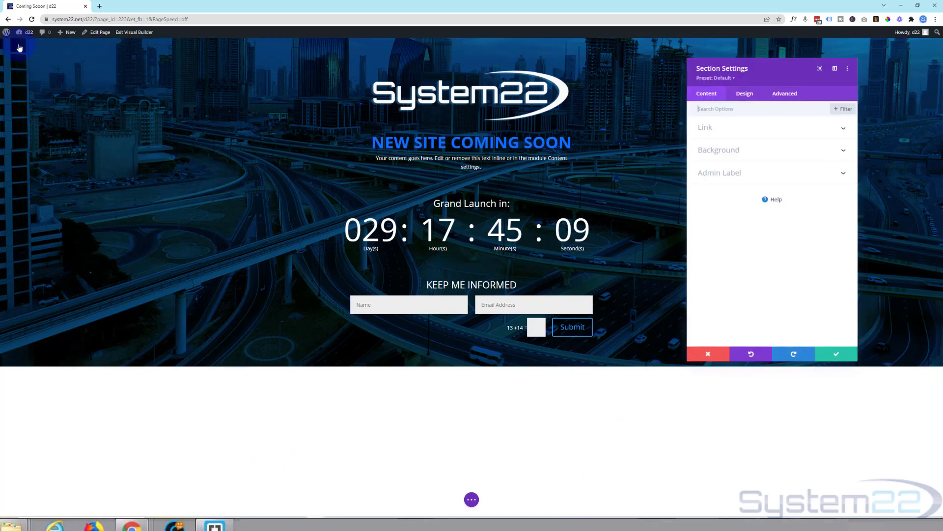
pyautogui.click(745, 97)
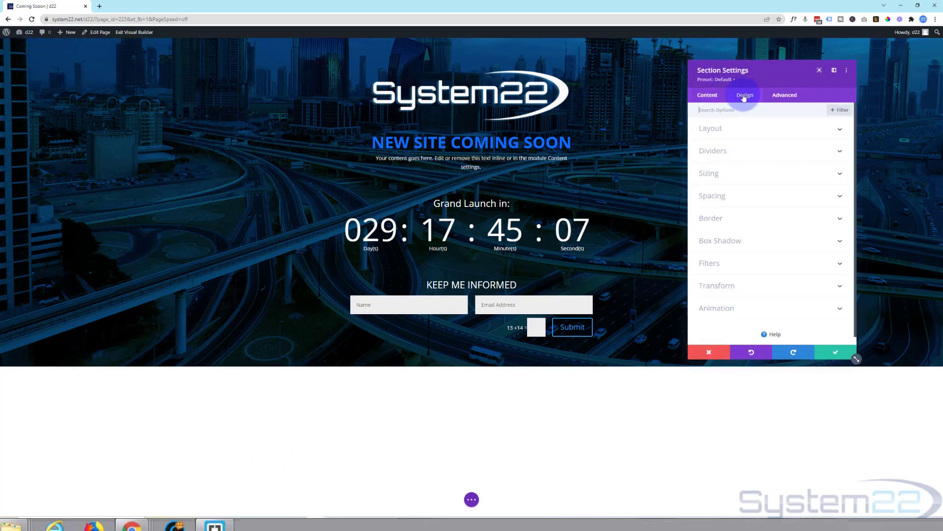
pyautogui.click(753, 176)
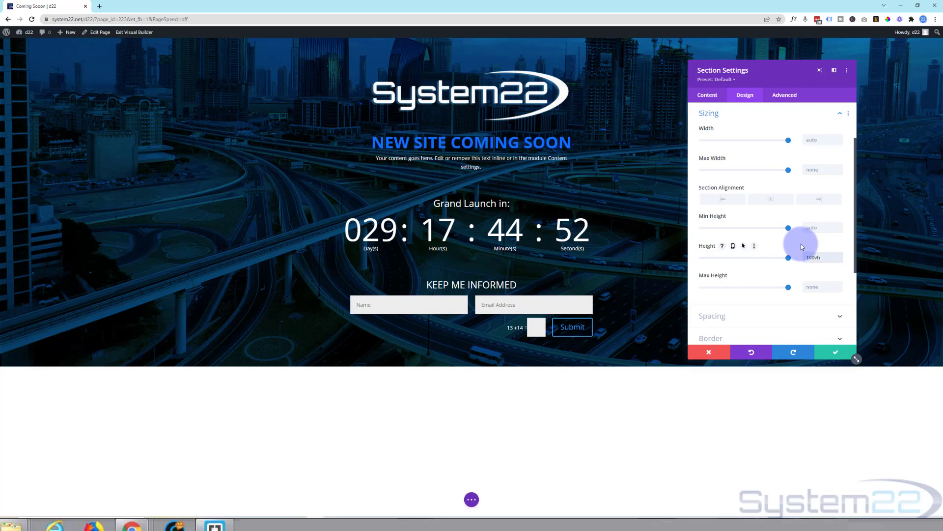
pyautogui.press('Return')
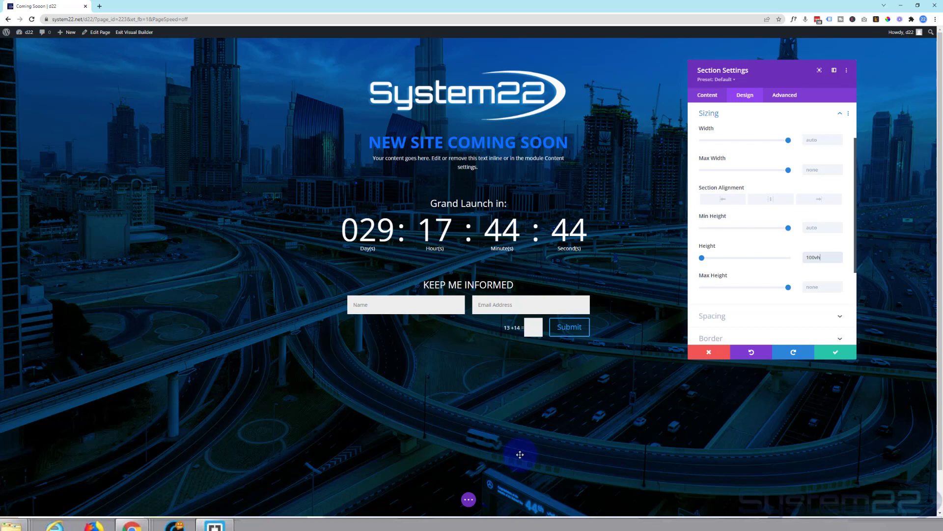
# Step: Save the 100vh height, check the page at tablet and phone widths, then return to desktop view
pyautogui.click(837, 352)
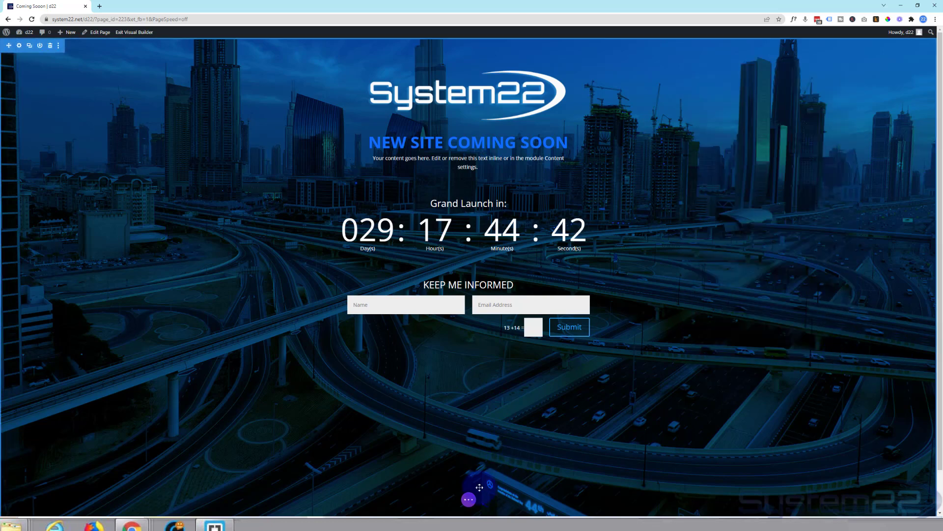
pyautogui.click(468, 499)
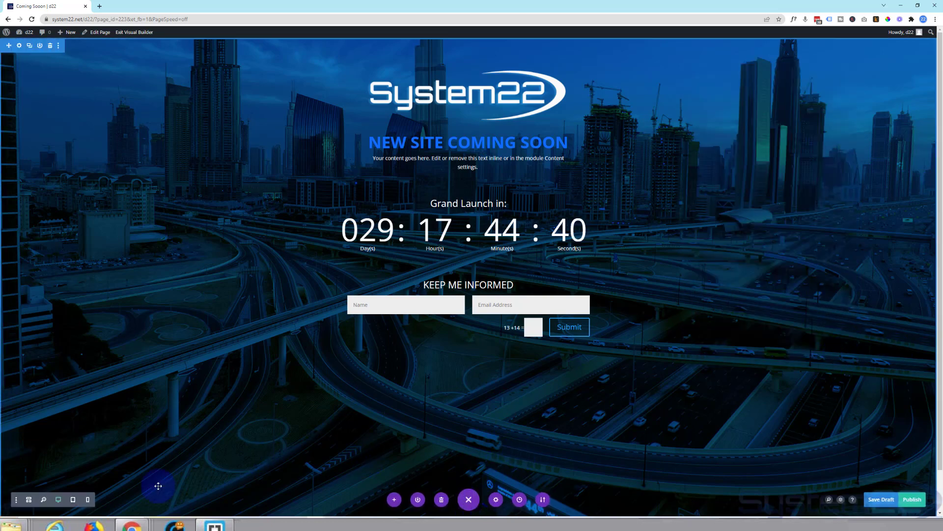
pyautogui.click(73, 500)
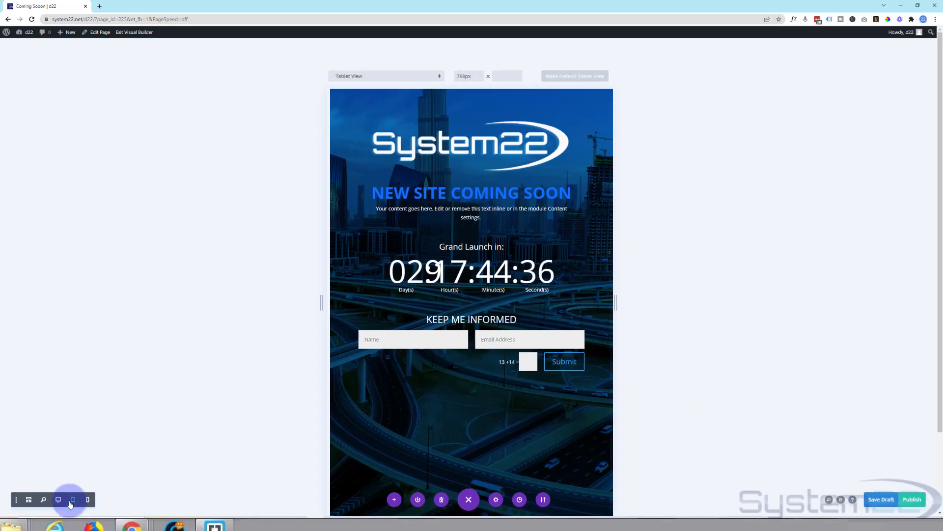
pyautogui.click(87, 501)
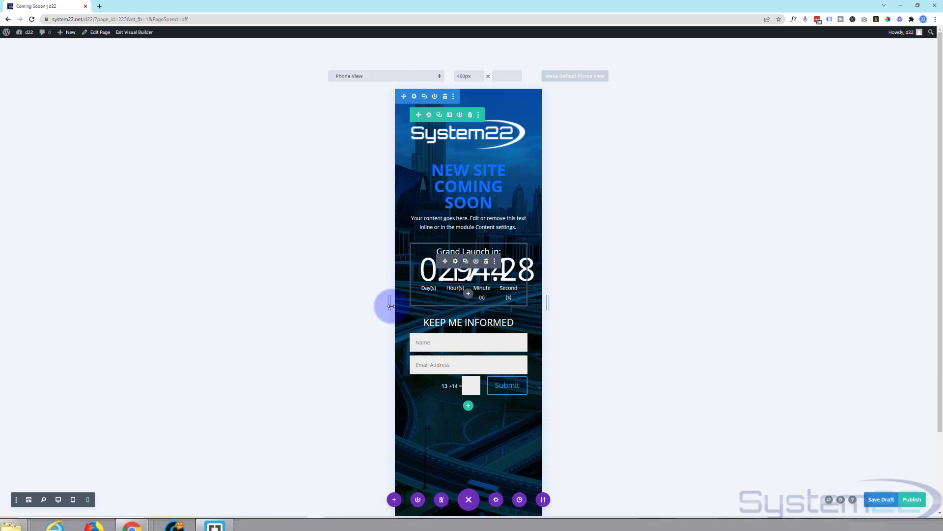
pyautogui.click(71, 501)
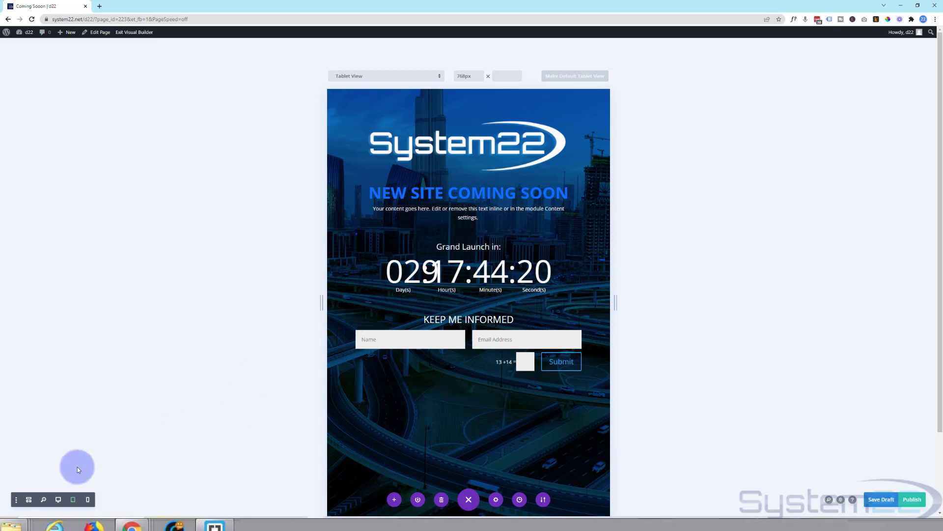
pyautogui.click(57, 500)
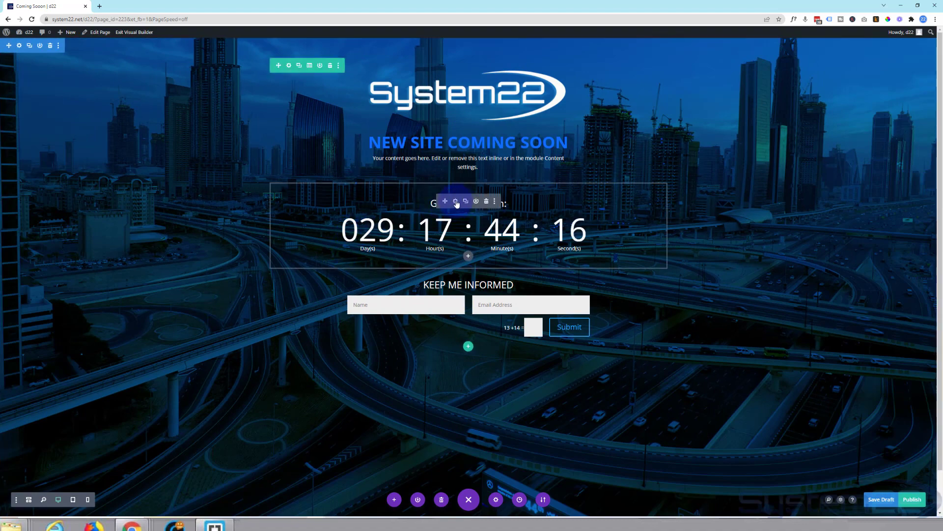
# Step: Give the countdown's Numbers Text responsive sizes of 44px on tablet and 27px on phone, then save
pyautogui.click(456, 202)
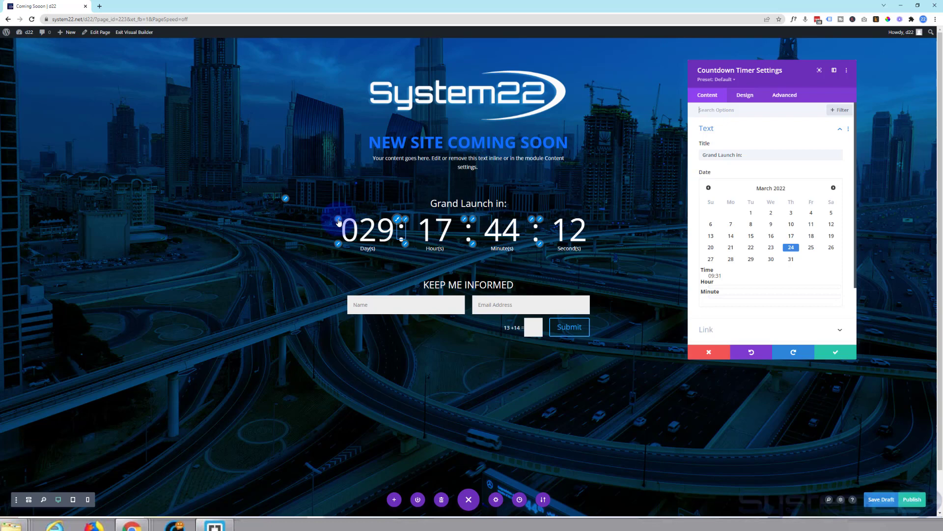
pyautogui.click(338, 221)
pyautogui.click(709, 231)
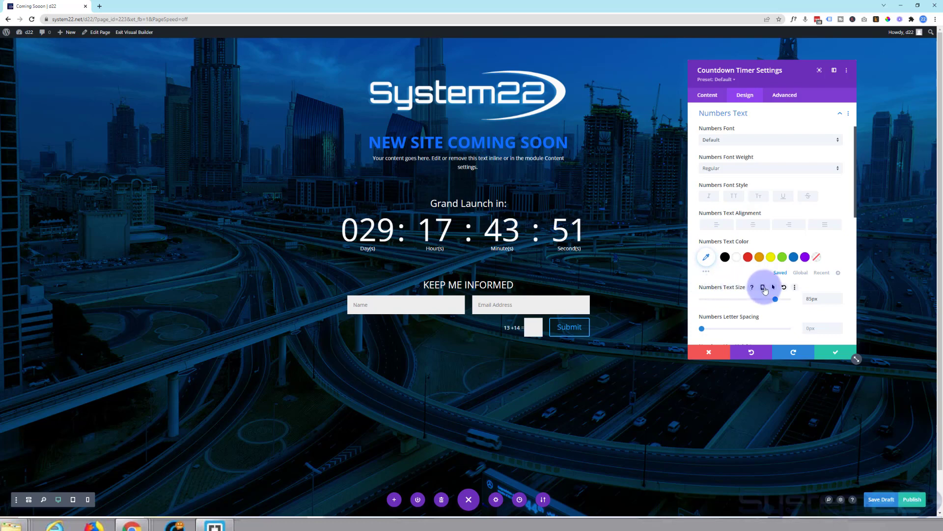
pyautogui.click(763, 288)
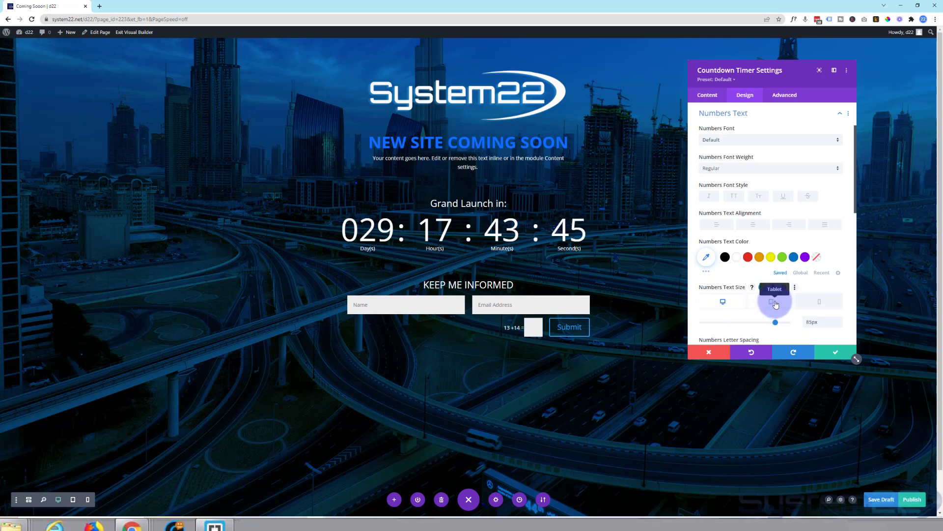
pyautogui.click(775, 304)
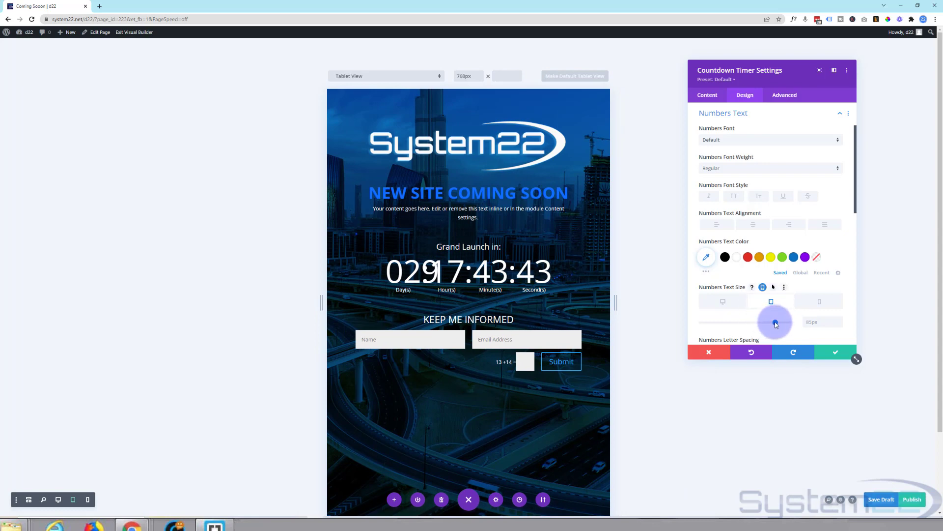
pyautogui.moveTo(776, 323); pyautogui.dragTo(743, 322)
pyautogui.click(822, 302)
pyautogui.moveTo(741, 323); pyautogui.dragTo(726, 322)
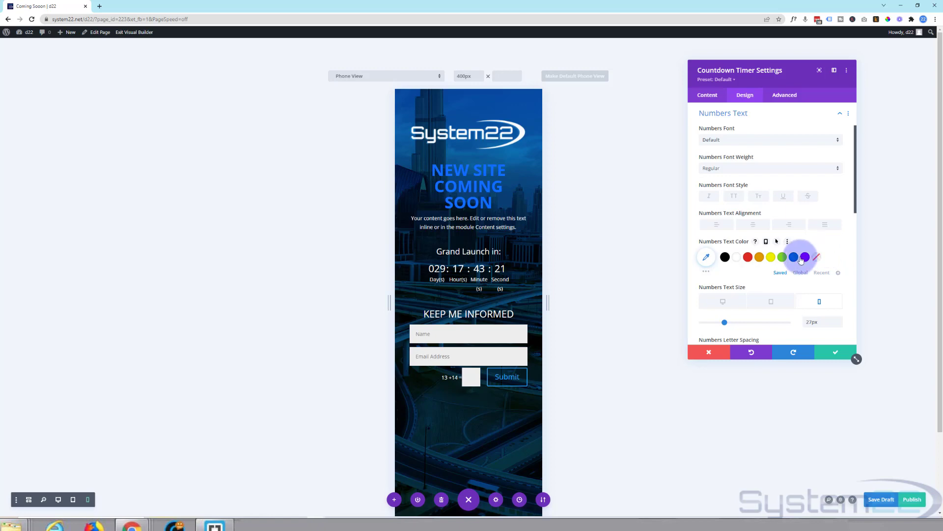
pyautogui.click(837, 353)
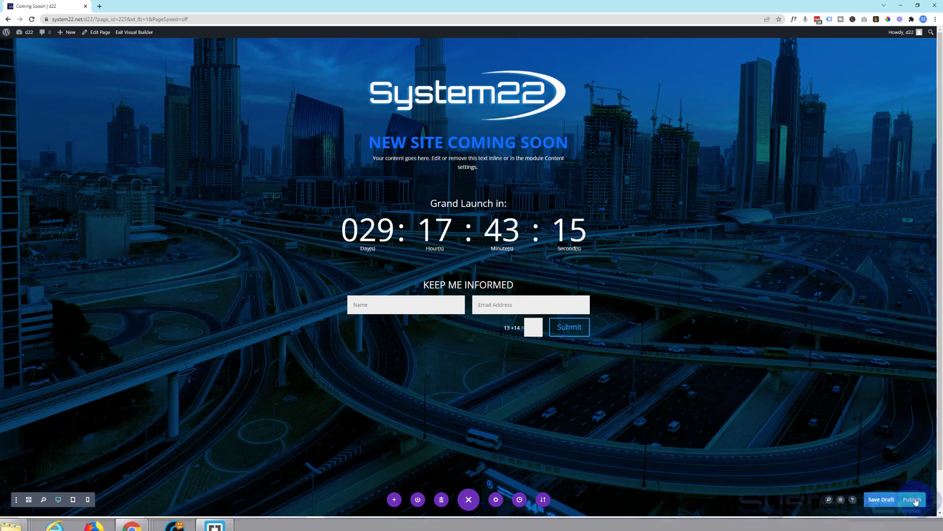
# Step: Publish the Coming Soon page and exit the Visual Builder to review the live page
pyautogui.click(914, 499)
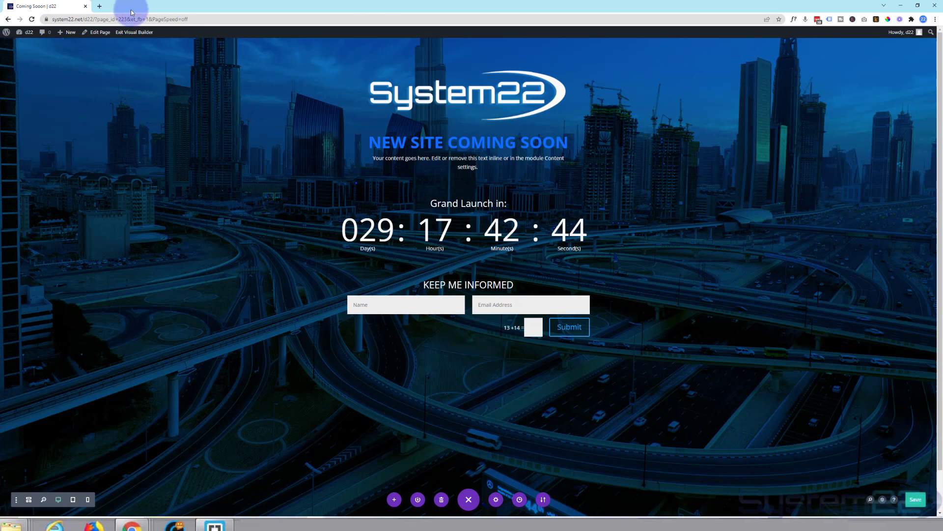
pyautogui.click(127, 32)
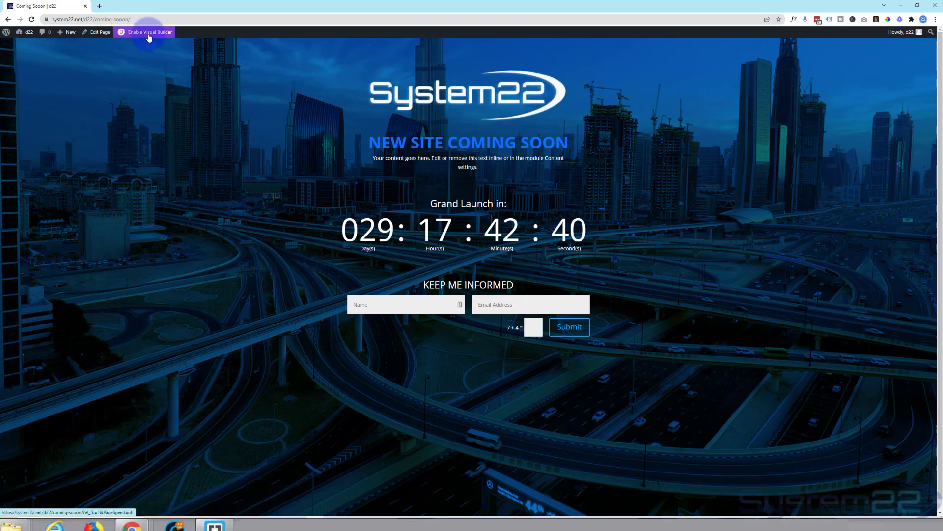
pyautogui.scroll(-1, 192, 184)
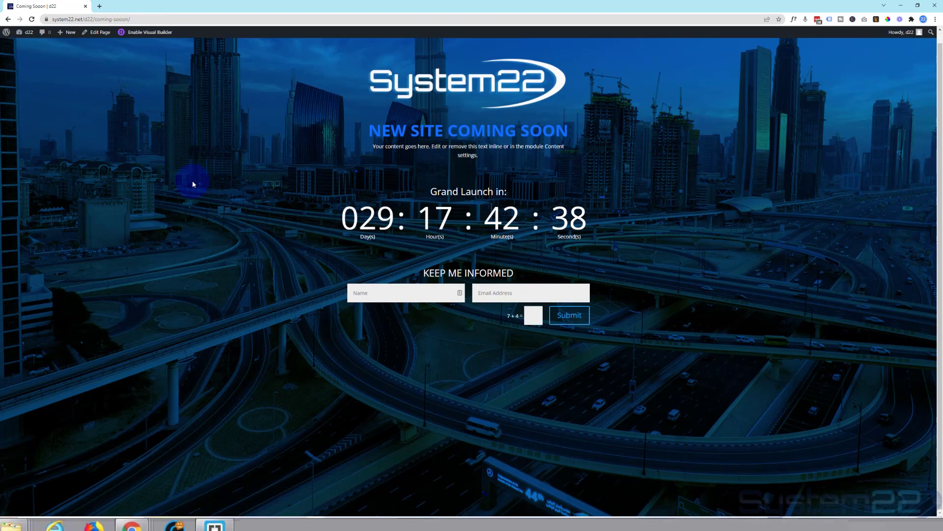
pyautogui.scroll(1, 193, 184)
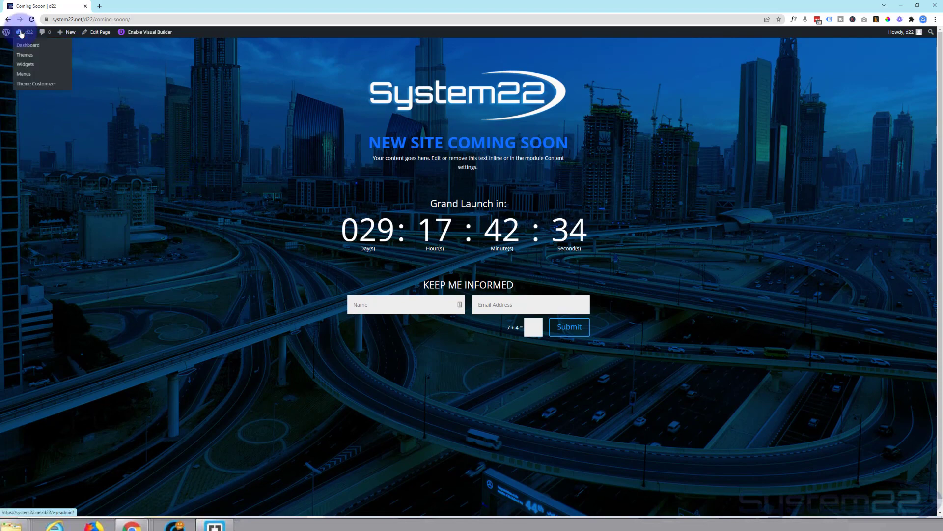
# Step: Go to the WordPress Dashboard, view the live site in a new tab, then return to the Dashboard
pyautogui.click(28, 45)
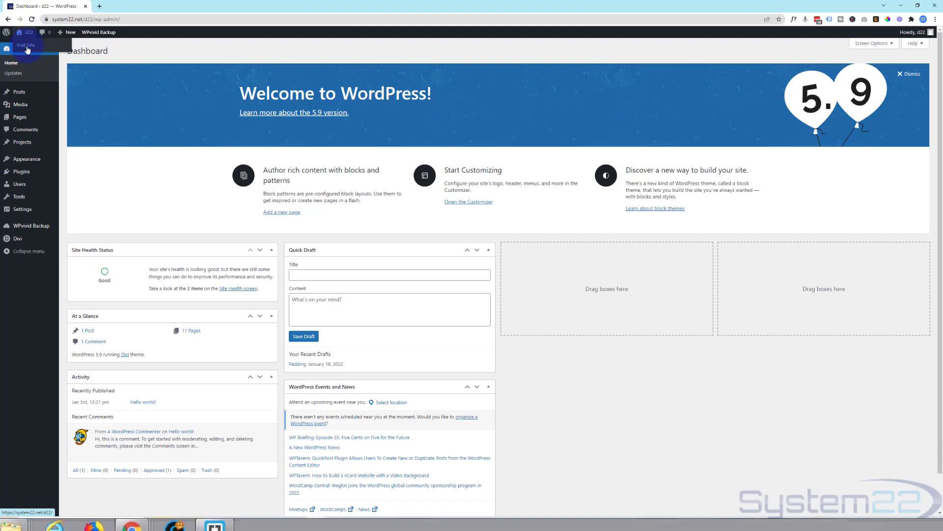
pyautogui.click(26, 46)
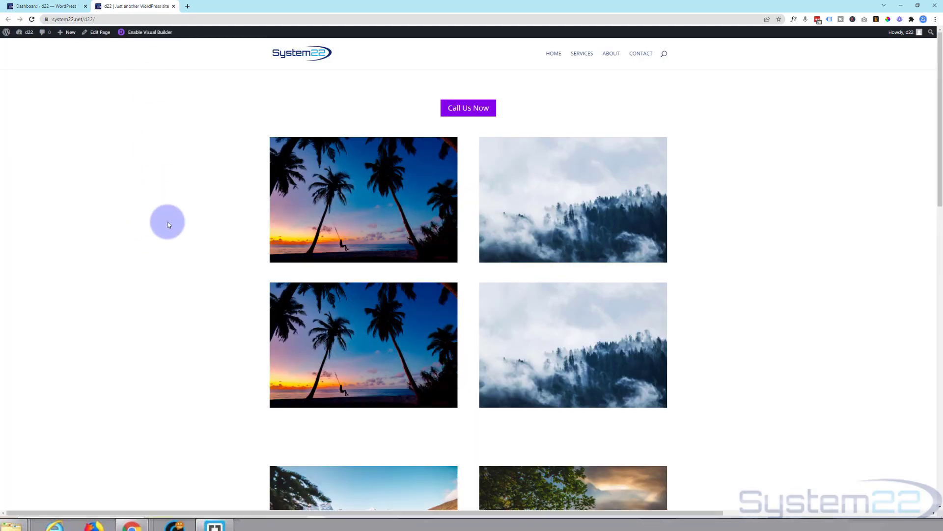
pyautogui.scroll(-10, 167, 224)
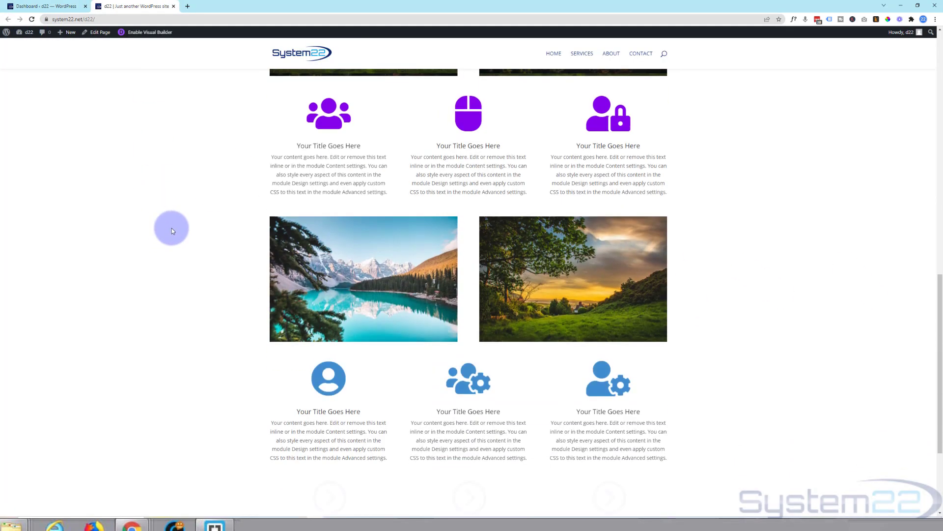
pyautogui.scroll(-5, 172, 231)
pyautogui.scroll(10, 172, 230)
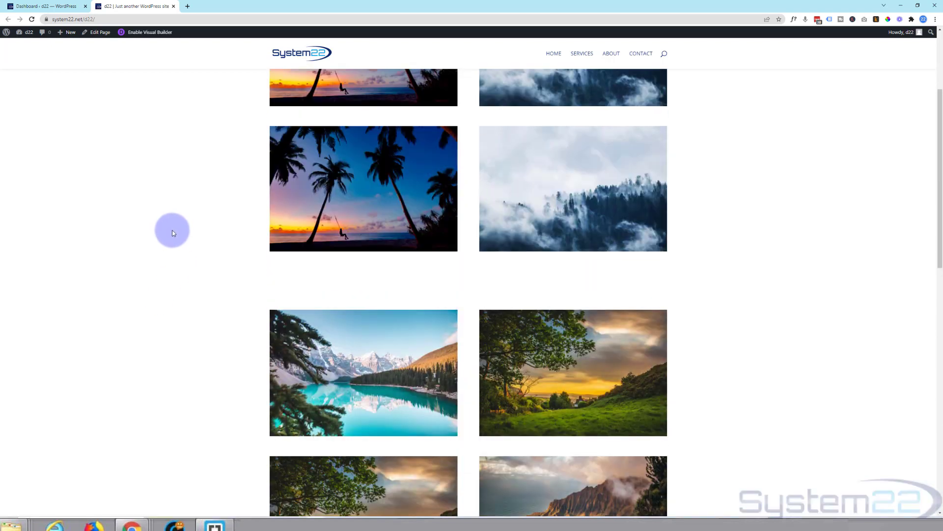
pyautogui.scroll(3, 172, 233)
pyautogui.click(55, 5)
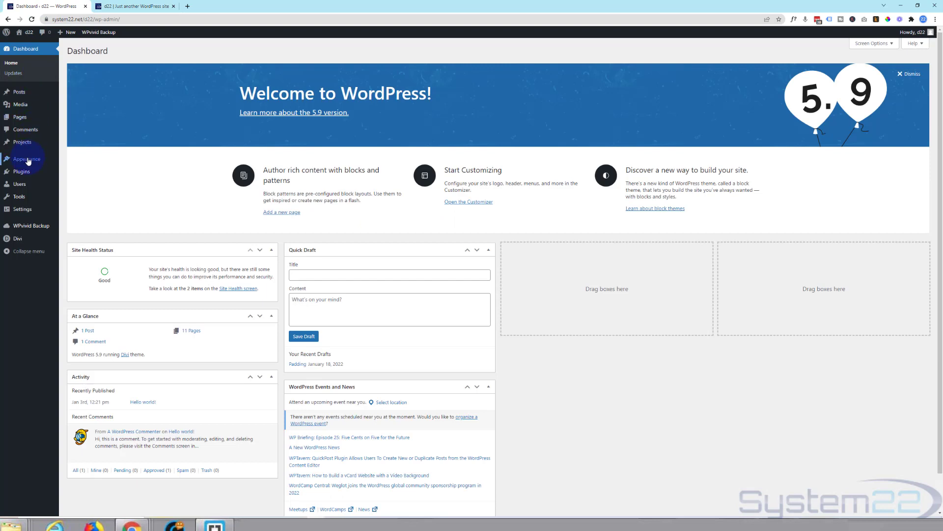
pyautogui.moveTo(27, 159)
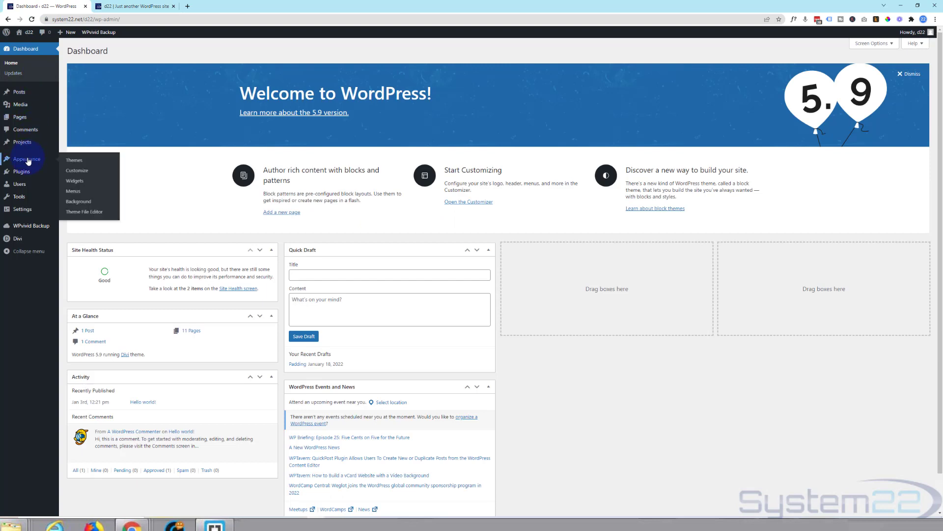
# Step: Set 'Coming Sooon' as the static homepage in the Customizer, publish, and return to the Dashboard
pyautogui.click(81, 171)
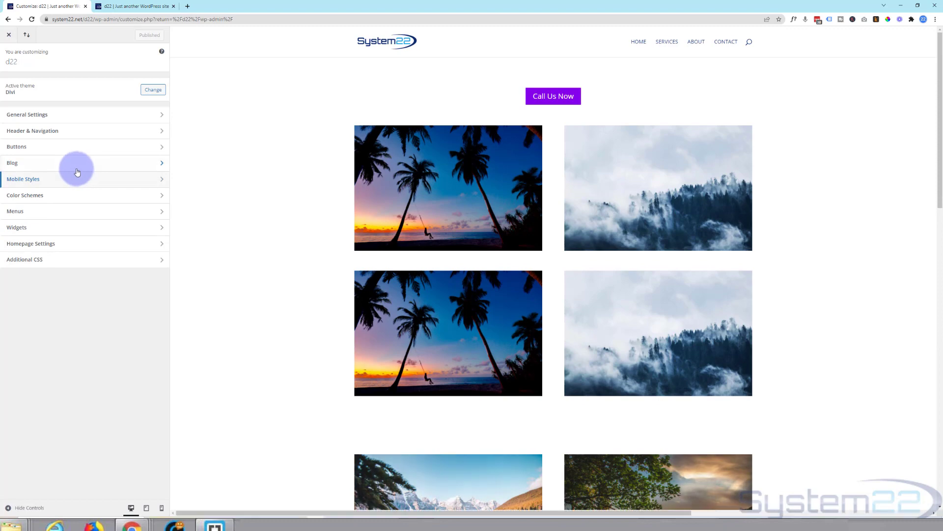
pyautogui.click(82, 245)
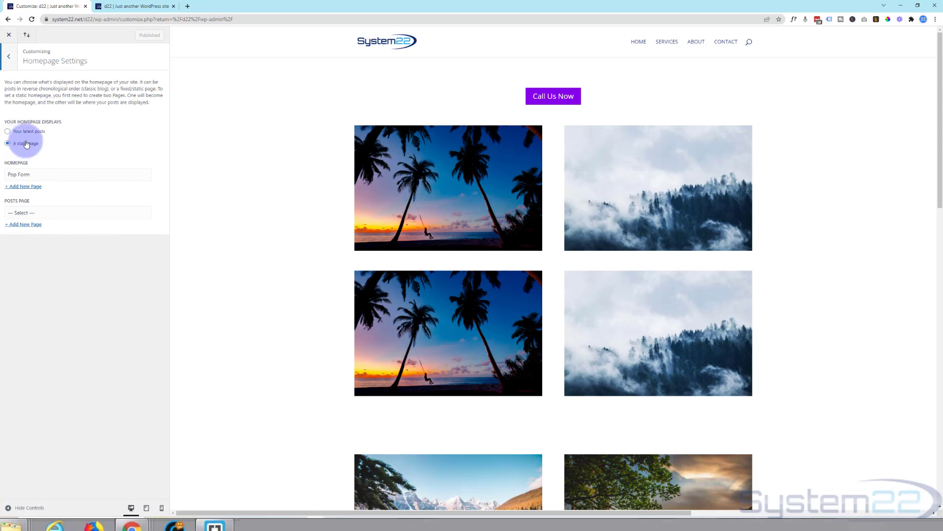
pyautogui.click(51, 178)
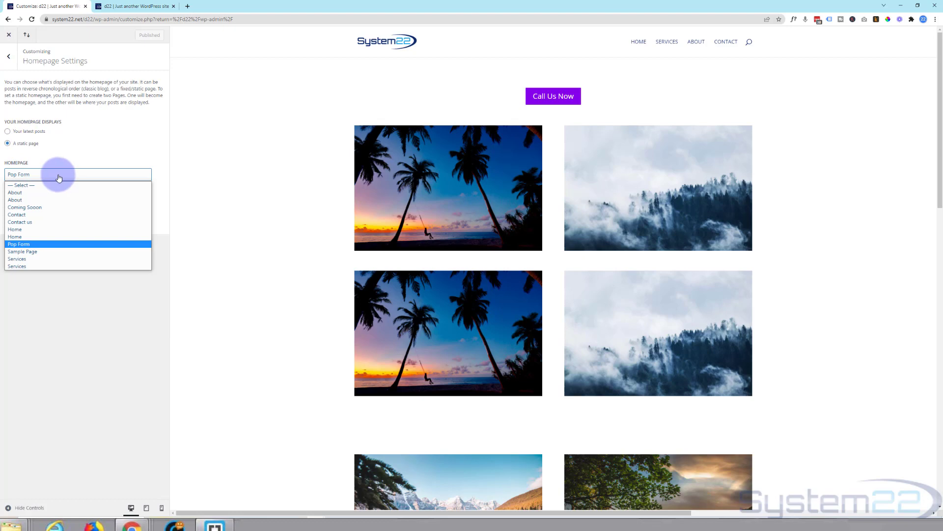
pyautogui.click(25, 207)
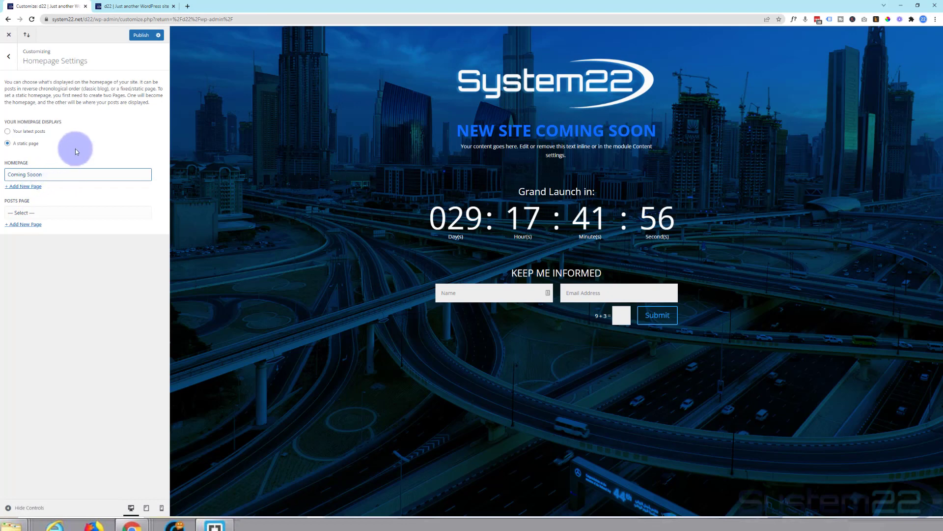
pyautogui.click(140, 36)
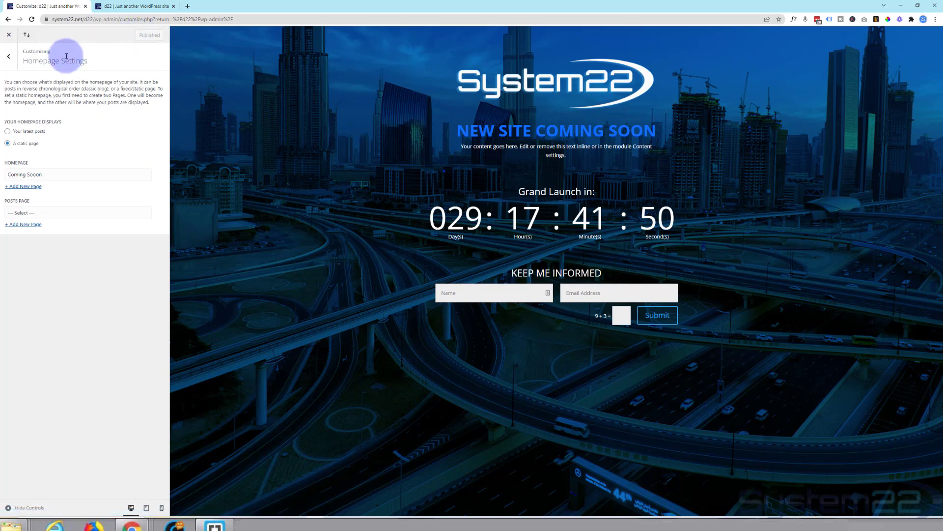
pyautogui.click(174, 7)
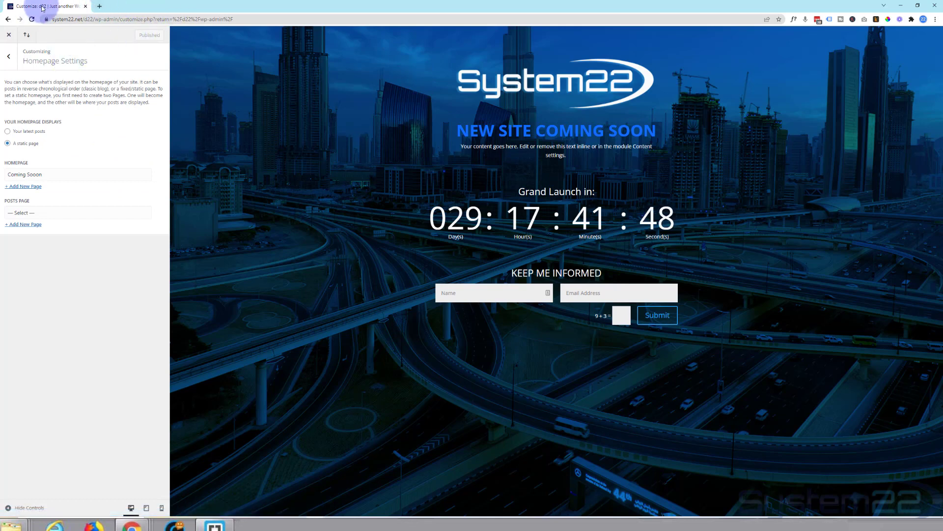
pyautogui.click(9, 36)
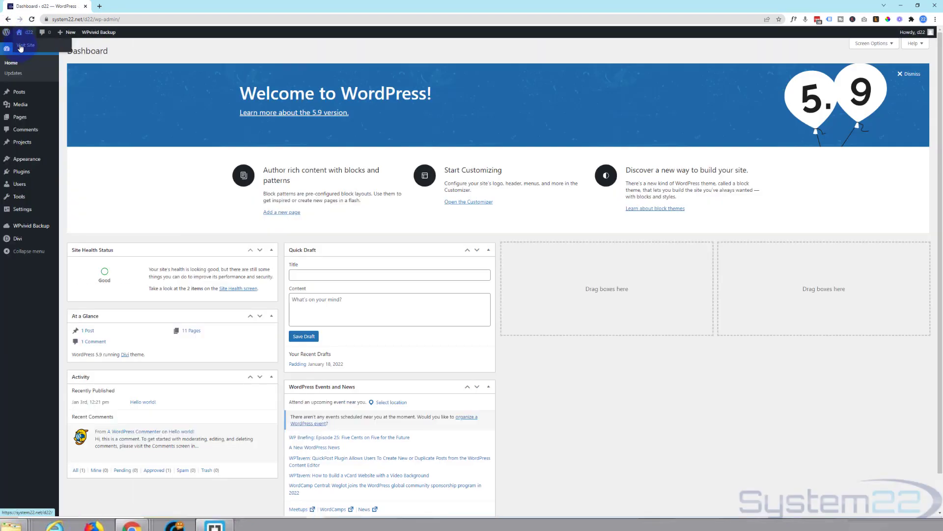
# Step: Open the live site in a new tab to view the coming-soon homepage
pyautogui.middleClick(20, 47)
pyautogui.click(143, 6)
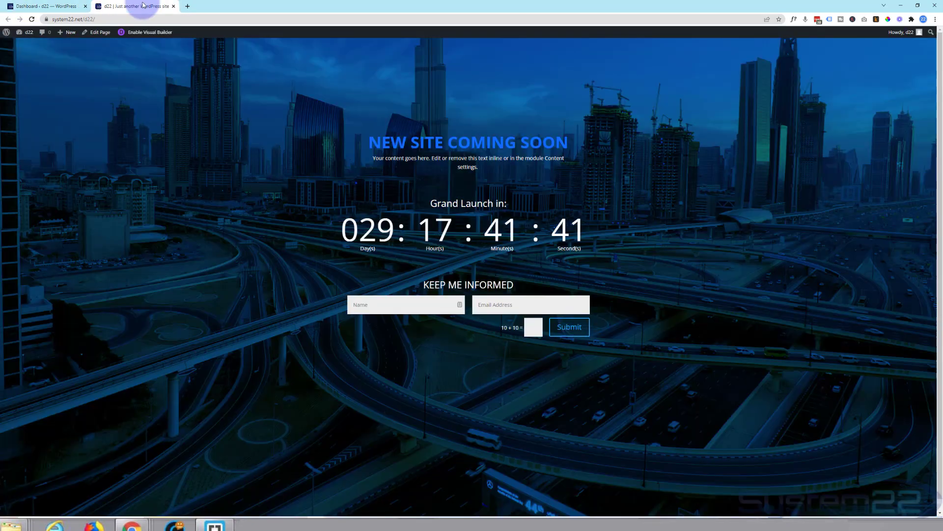